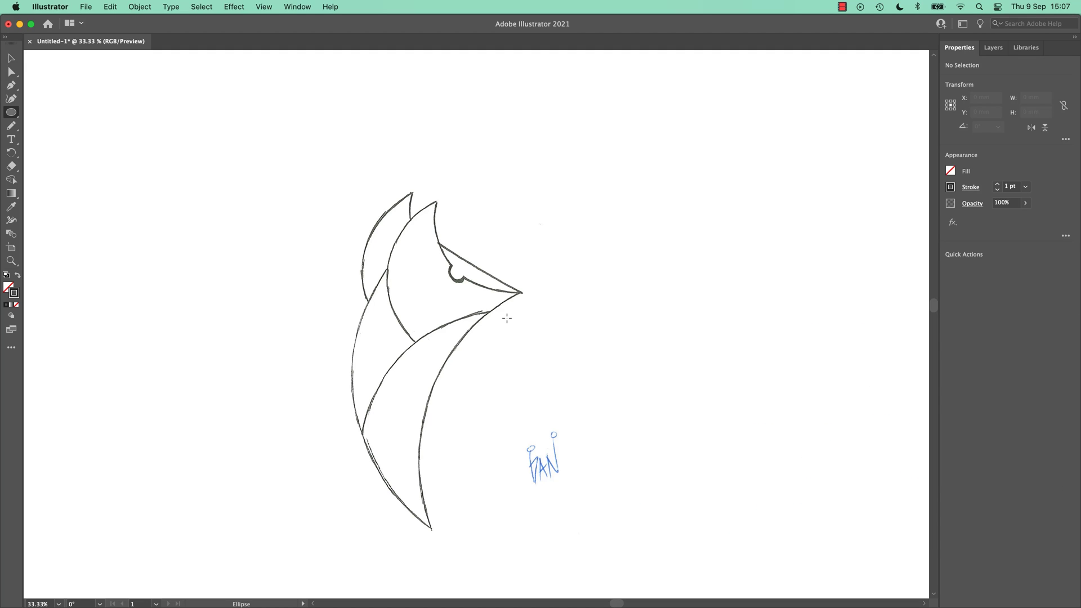
- Draw a large circle fitted to the fox's outer curve, plus a smaller copy on the head's curve
drag(507, 318, 551, 285)
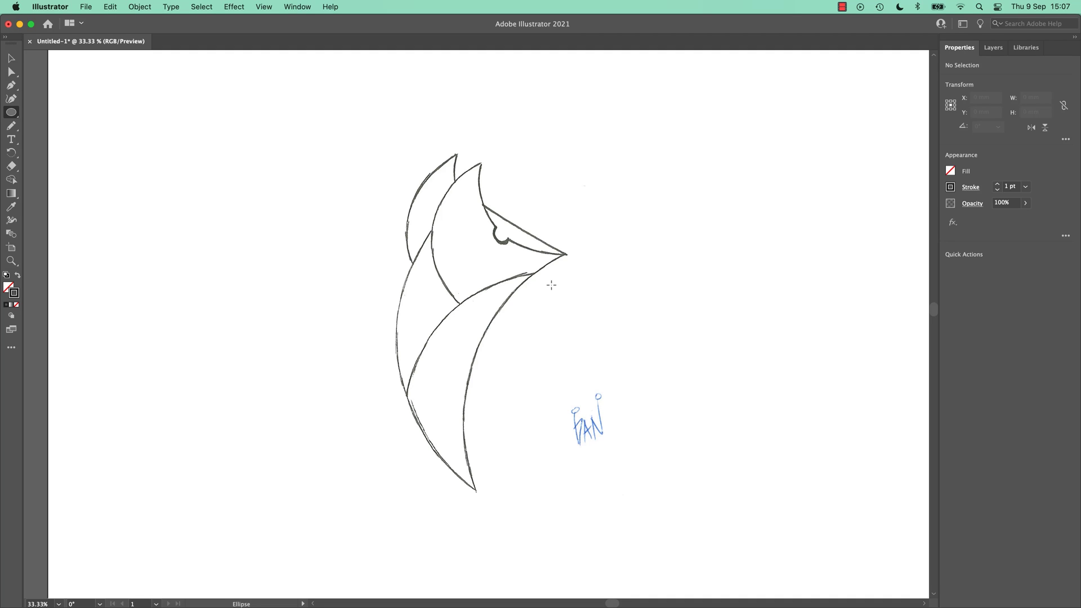
key(super+minus)
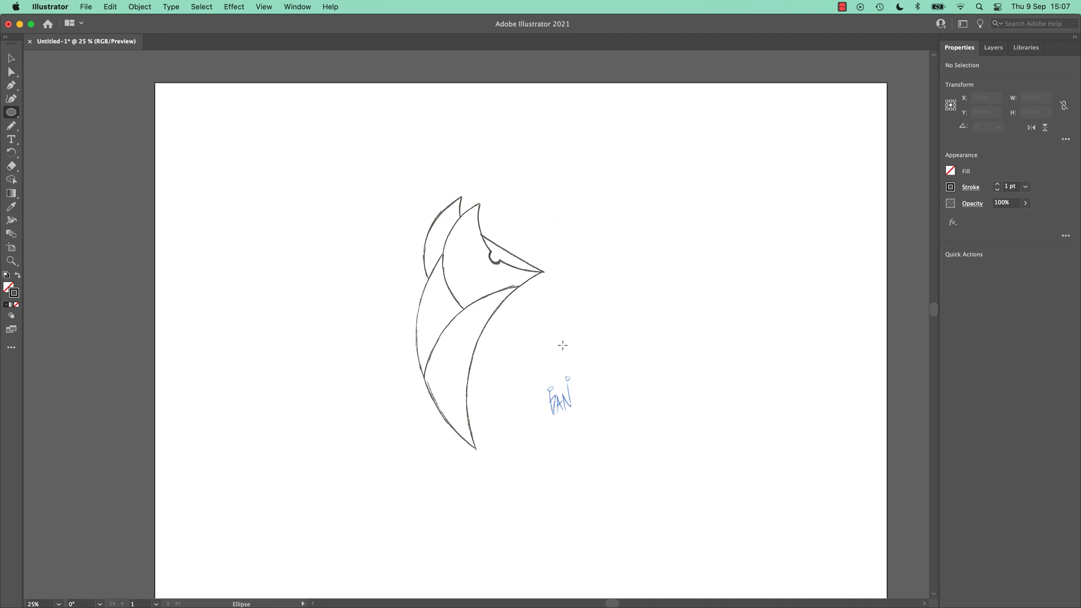
drag(476, 271, 789, 520)
key(v)
drag(633, 429, 623, 404)
drag(775, 248, 770, 253)
drag(624, 398, 616, 399)
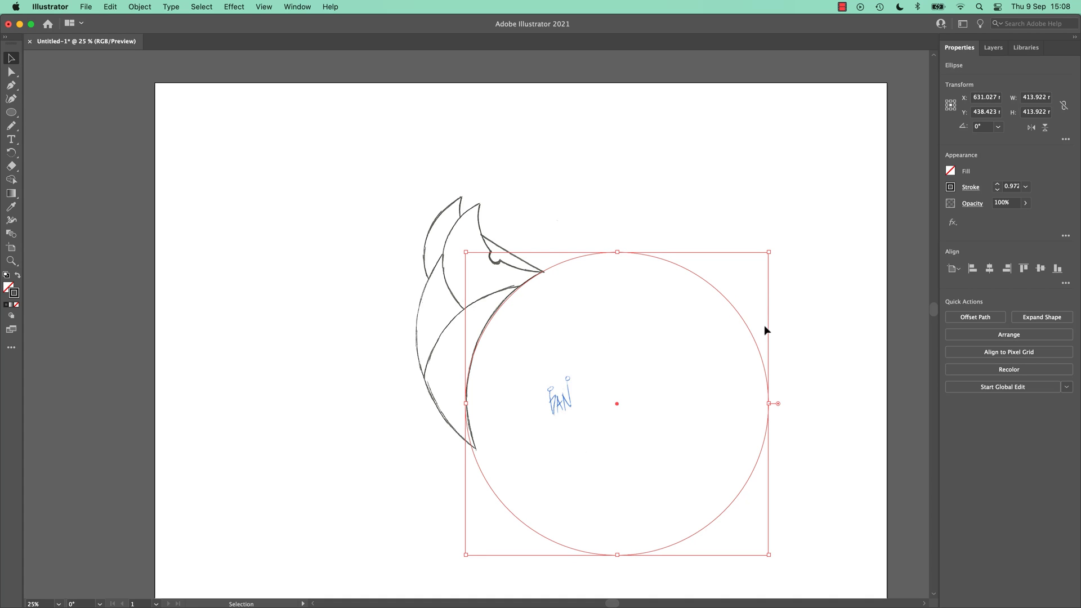
drag(752, 333, 763, 180)
mouse_move(786, 107)
mouse_down()
mouse_move(596, 305)
mouse_move(545, 237)
mouse_move(557, 224)
mouse_move(542, 233)
mouse_move(595, 184)
mouse_move(577, 175)
mouse_move(607, 203)
mouse_move(591, 243)
mouse_move(520, 245)
mouse_move(505, 232)
mouse_up()
- Draw a straight Pen line from the sketch's inner curve to the snout tip
key(p)
click(475, 229)
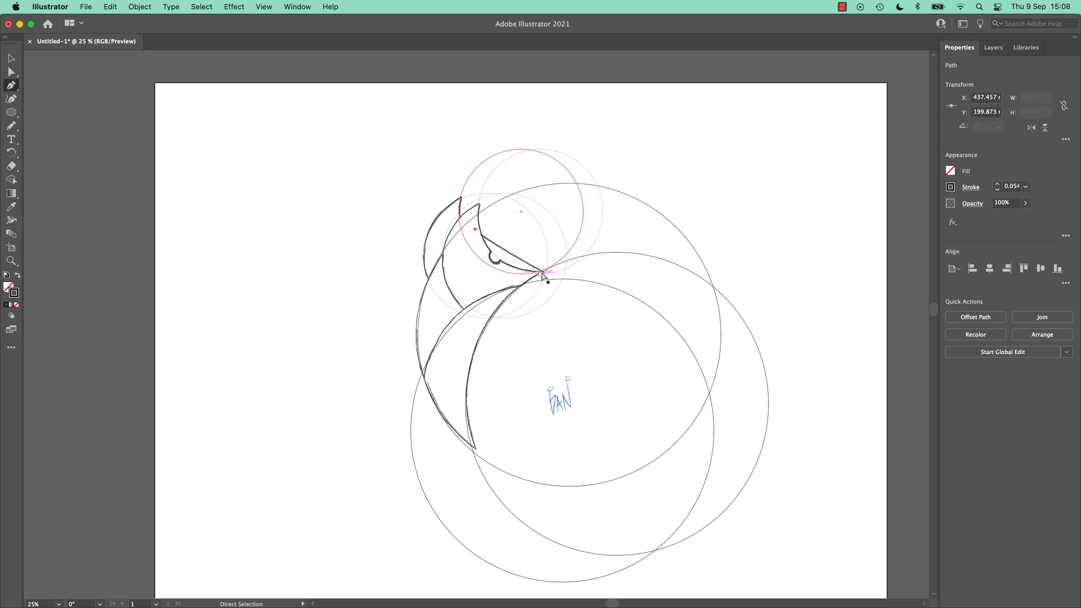
key(super+equal)
key(super+equal)
click(613, 410)
- Check the circles by toggling the sketch layer, then select all circles and sketch paths
key(v)
click(735, 180)
key(super+minus)
scroll(663, 243, down, 5)
scroll(663, 243, right, 3)
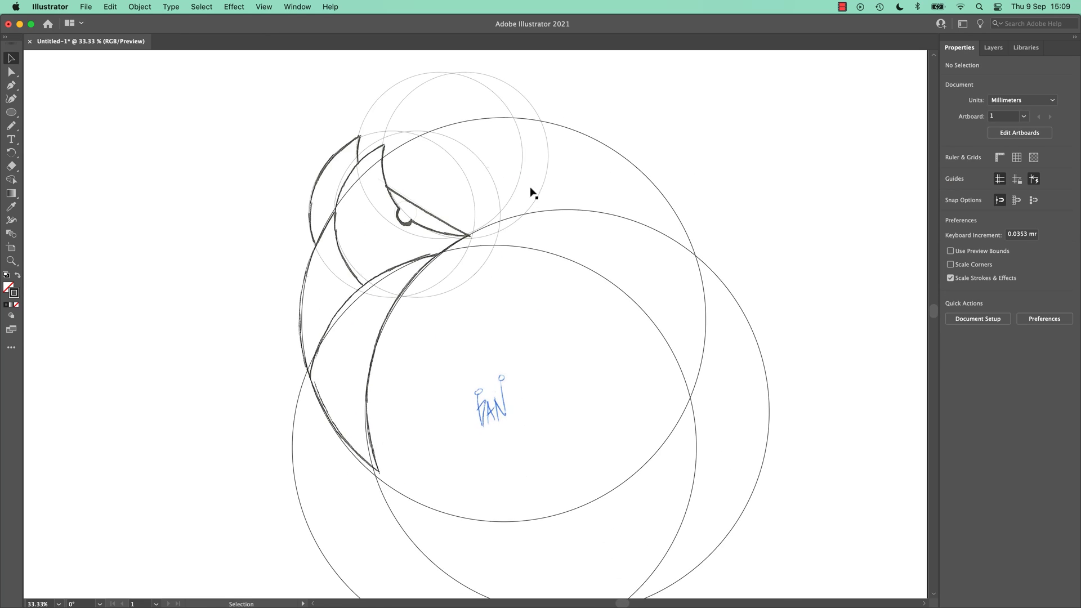
click(994, 48)
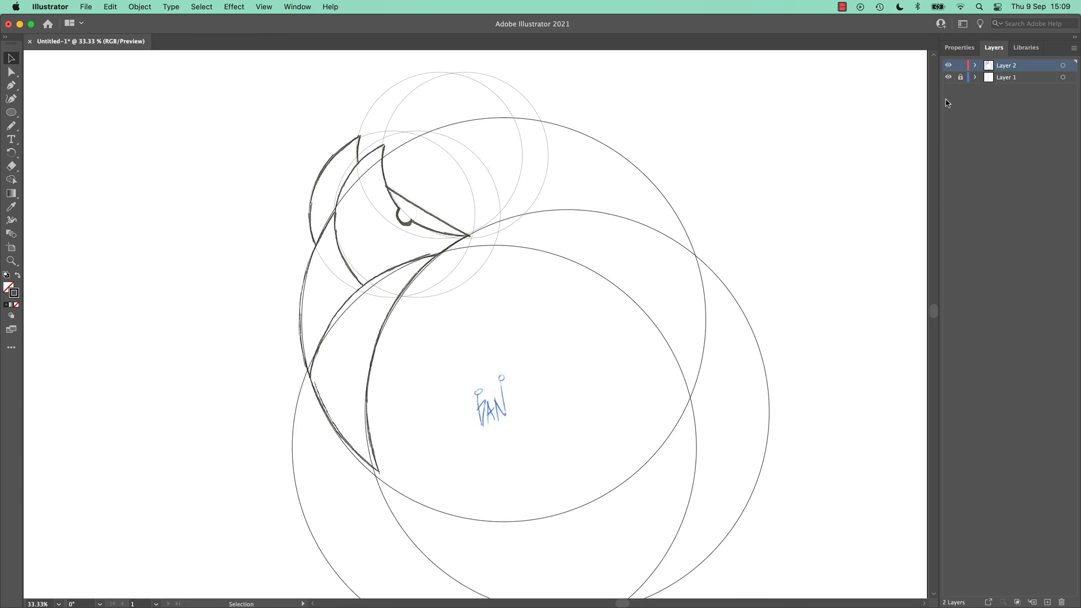
click(949, 78)
click(948, 77)
scroll(442, 283, left, 3)
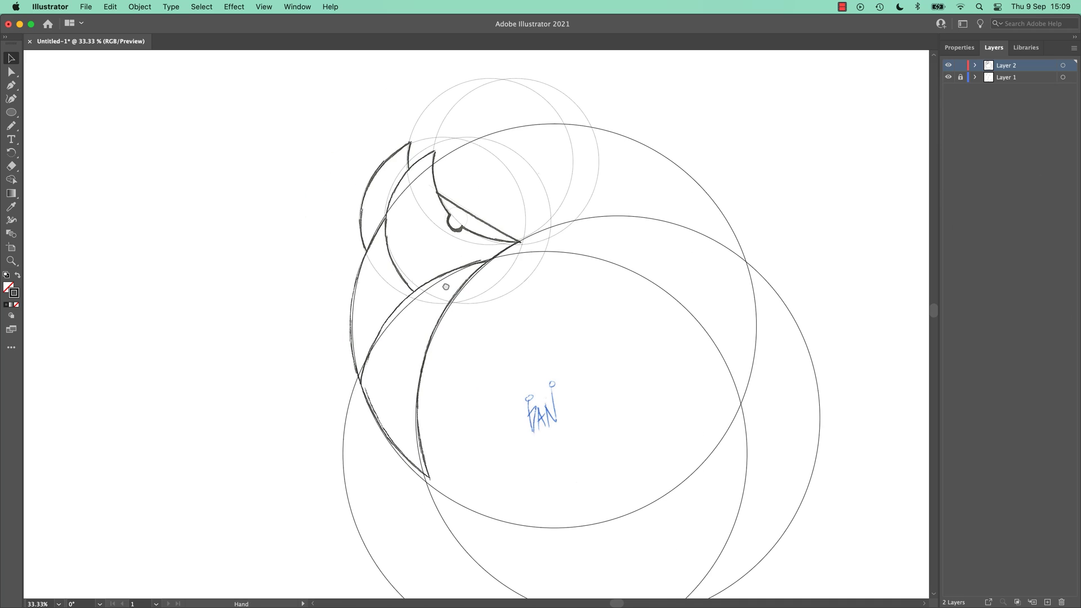
click(445, 289)
click(227, 101)
mouse_move(254, 126)
mouse_down()
mouse_move(749, 471)
mouse_move(834, 509)
mouse_up()
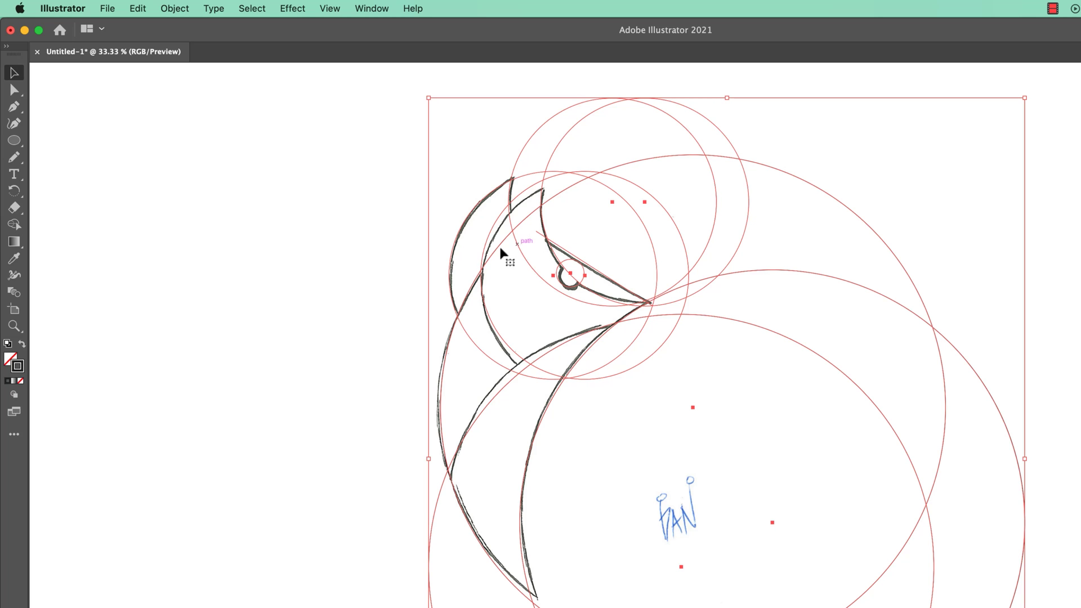
- With Shape Builder, delete the circle regions outside the fox and merge the upper ear region
click(14, 224)
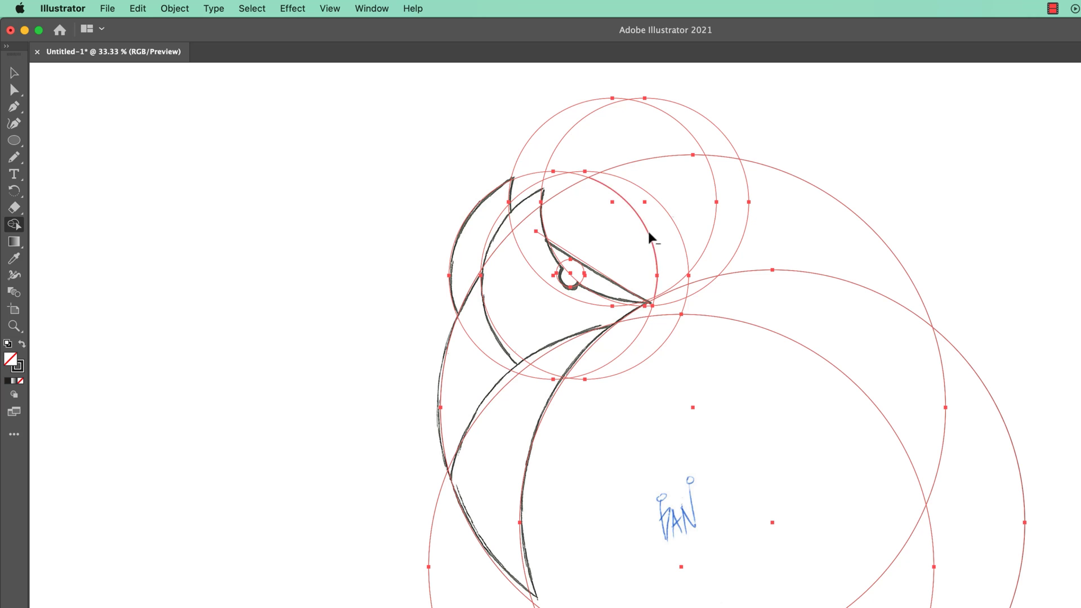
mouse_move(512, 128)
mouse_down()
mouse_move(742, 243)
mouse_move(728, 121)
mouse_up()
alt+click(728, 125)
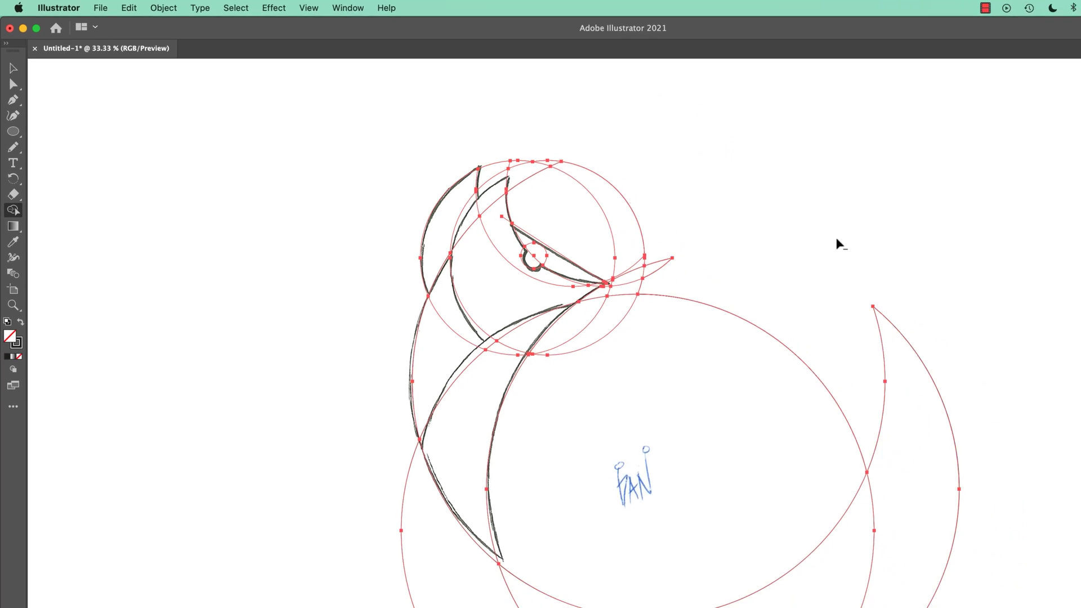
alt+click(875, 507)
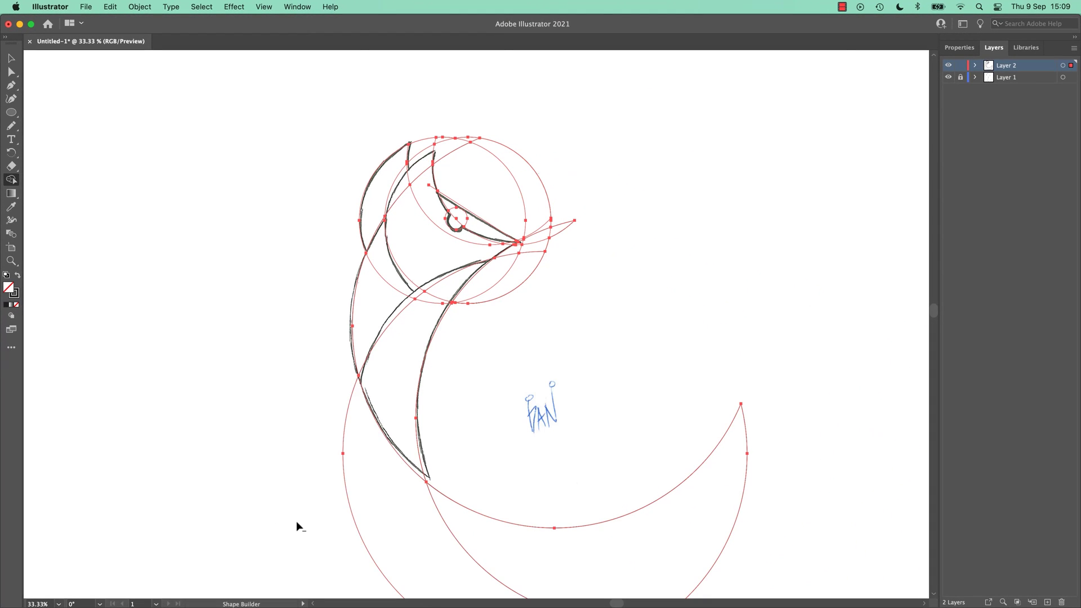
drag(296, 522, 638, 499)
mouse_move(558, 285)
mouse_down()
mouse_move(519, 144)
mouse_move(465, 128)
mouse_up()
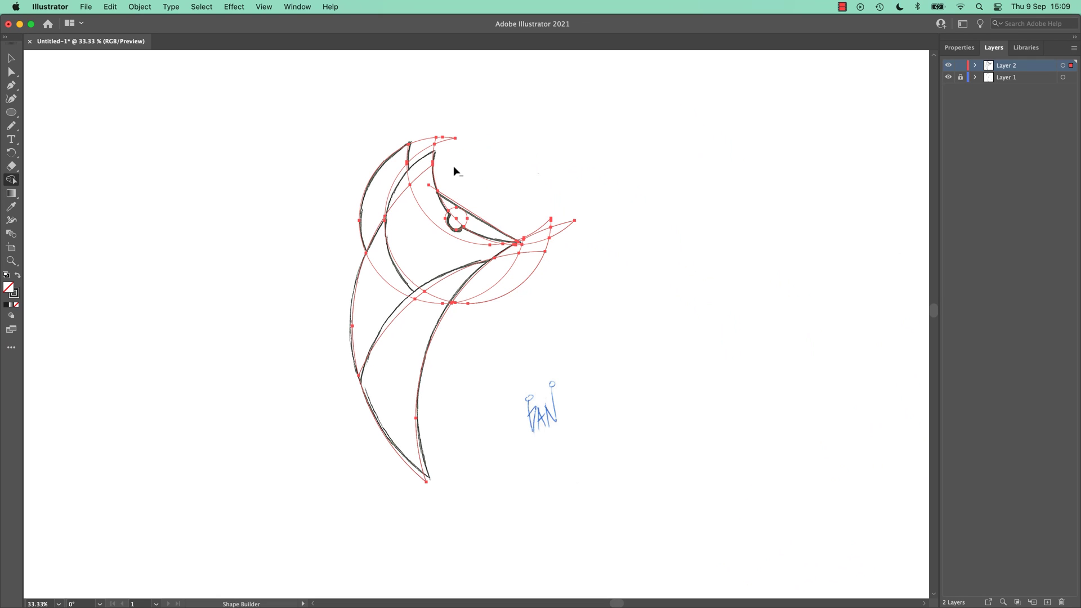
mouse_move(499, 216)
mouse_down()
mouse_move(544, 266)
mouse_move(522, 243)
mouse_up()
drag(430, 153, 430, 138)
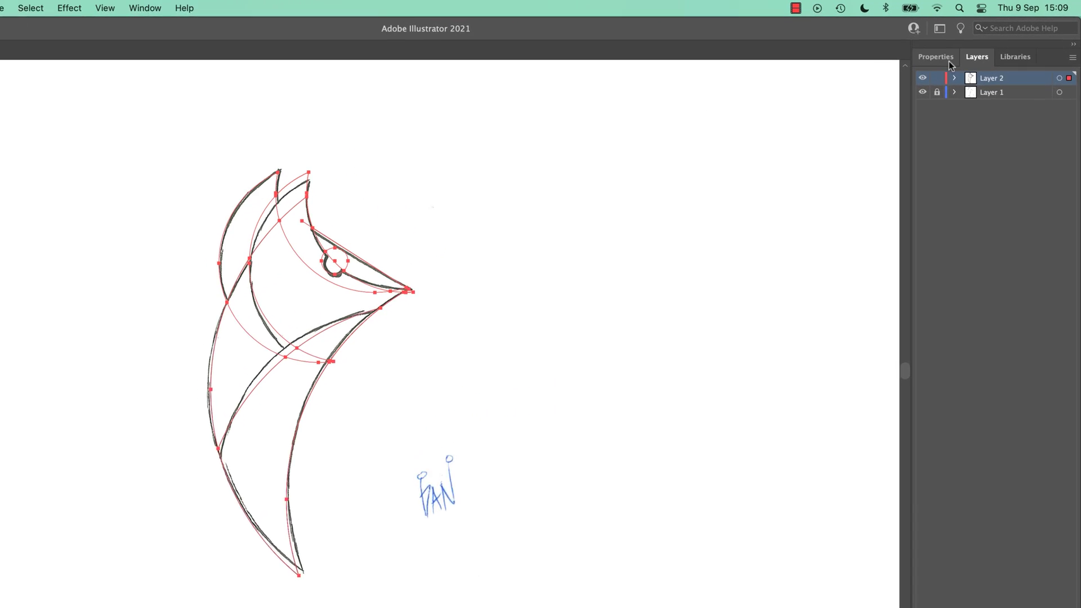
- Set the fill to orange and merge the face regions into one orange shape
click(949, 59)
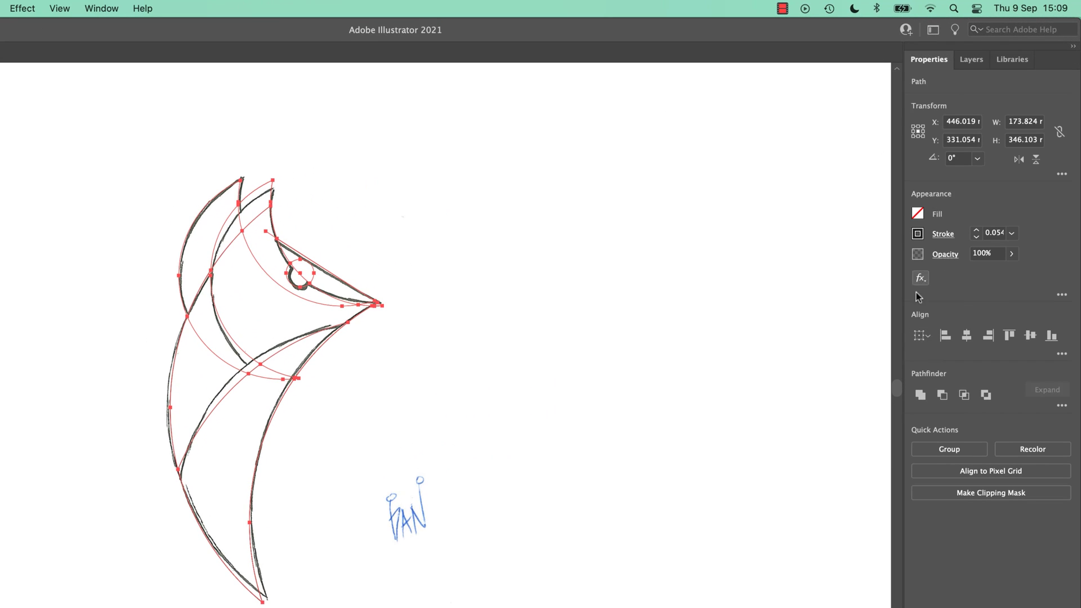
click(917, 214)
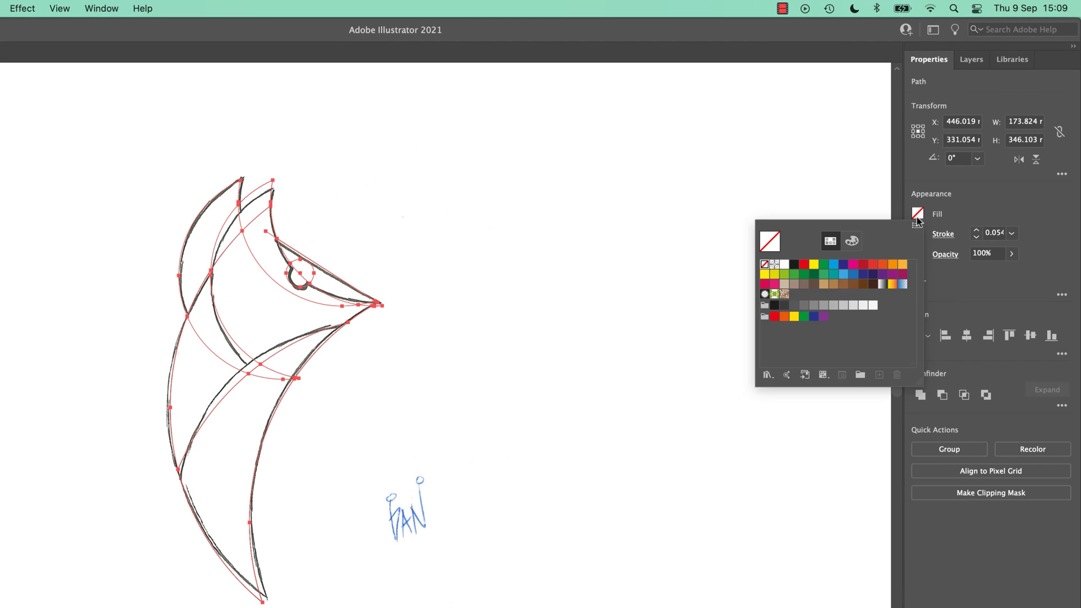
click(873, 265)
click(903, 264)
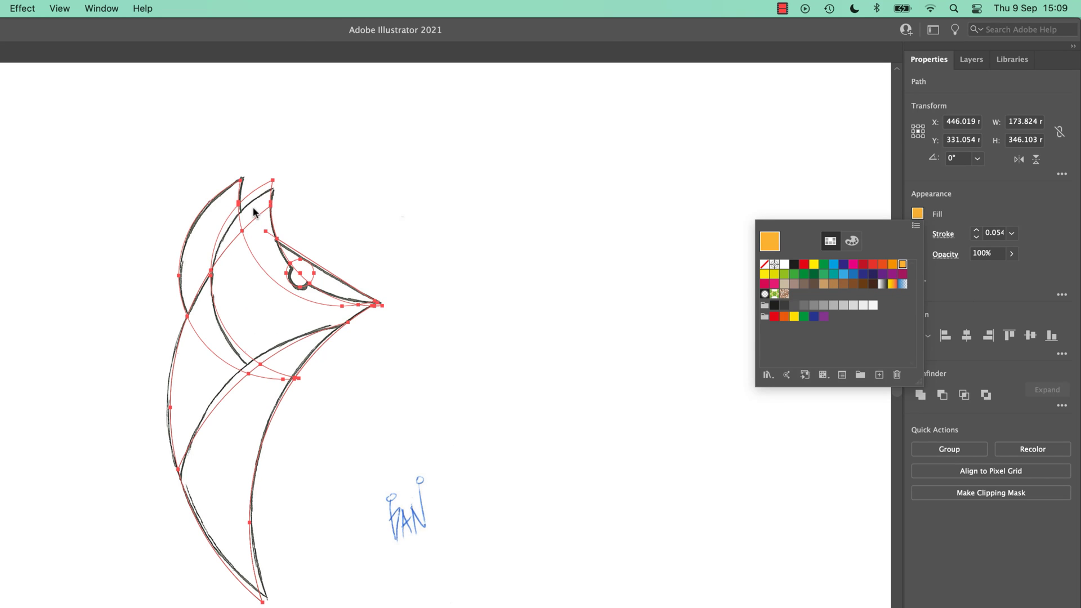
click(301, 39)
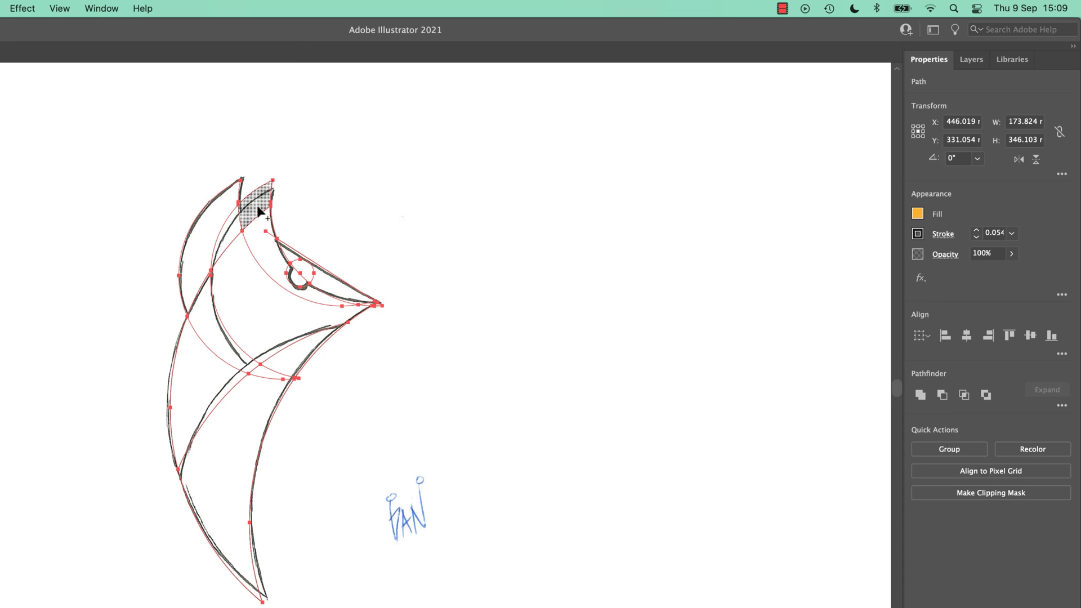
mouse_move(253, 248)
mouse_down()
mouse_move(253, 304)
mouse_move(290, 343)
mouse_up()
- Fill the lower cheek dark orange, the left region red-orange and the left ear red
click(919, 215)
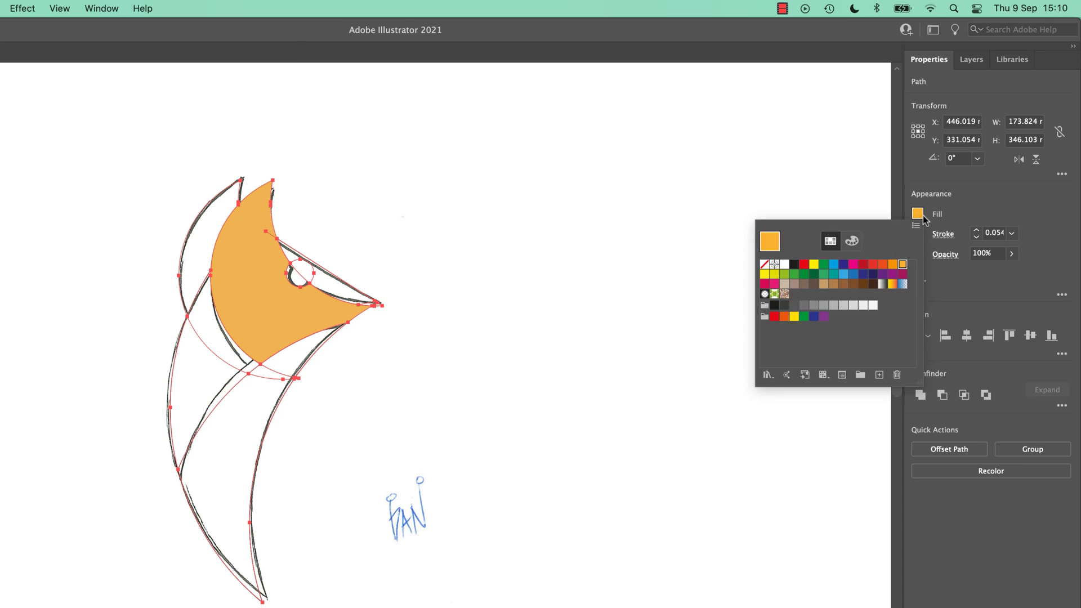
click(893, 264)
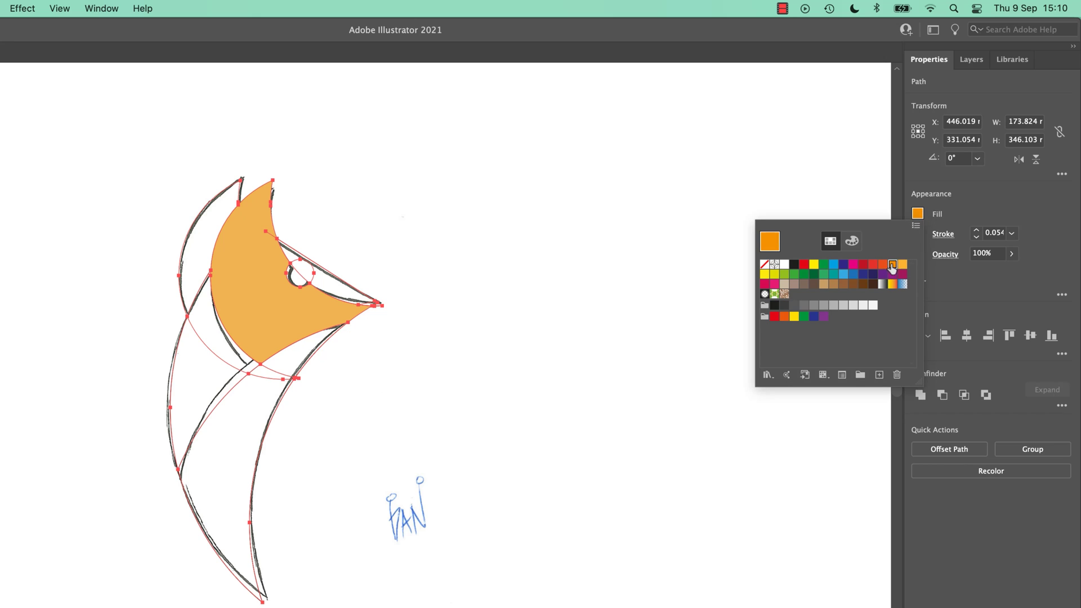
click(214, 349)
click(241, 416)
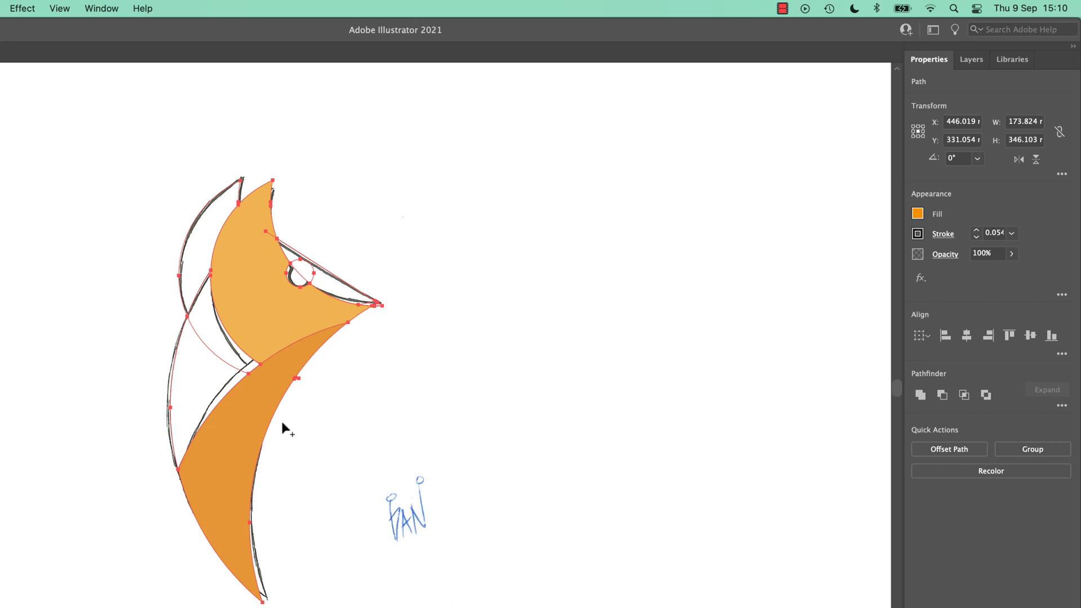
click(918, 214)
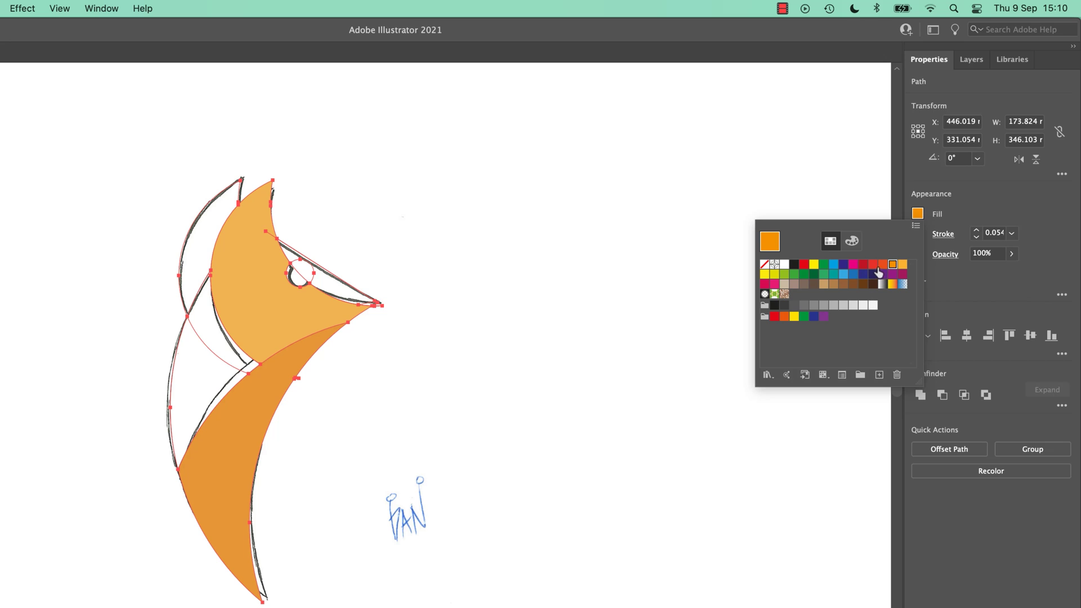
click(881, 268)
click(213, 337)
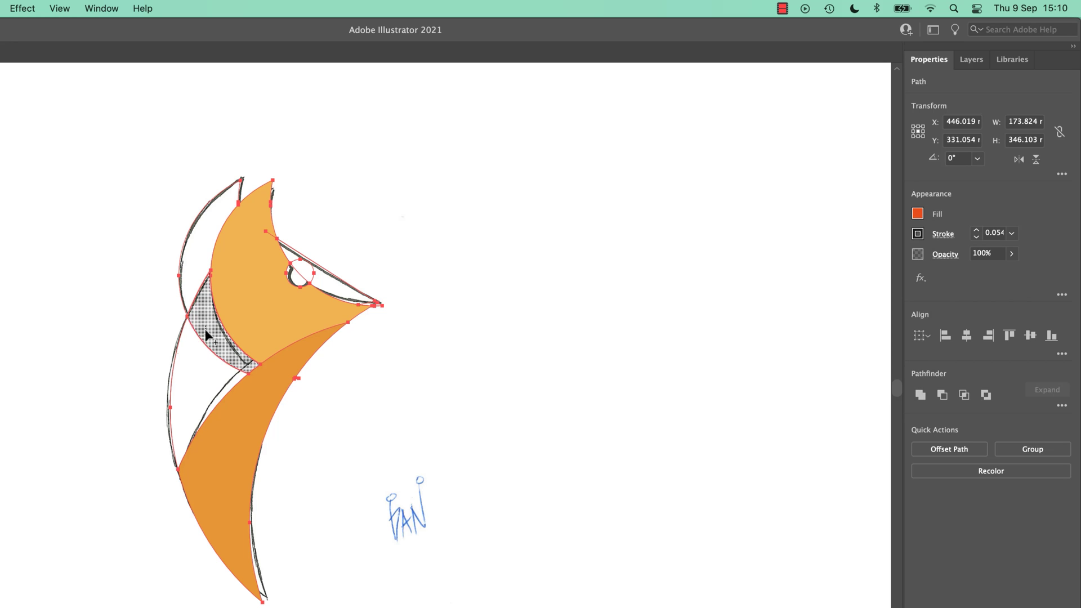
click(205, 345)
click(918, 214)
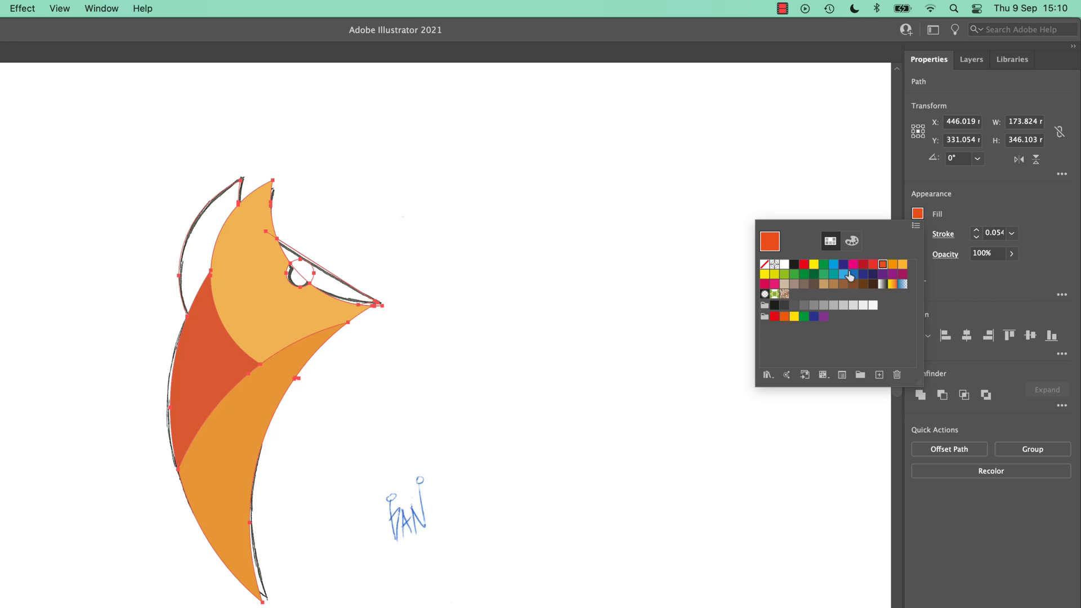
click(873, 264)
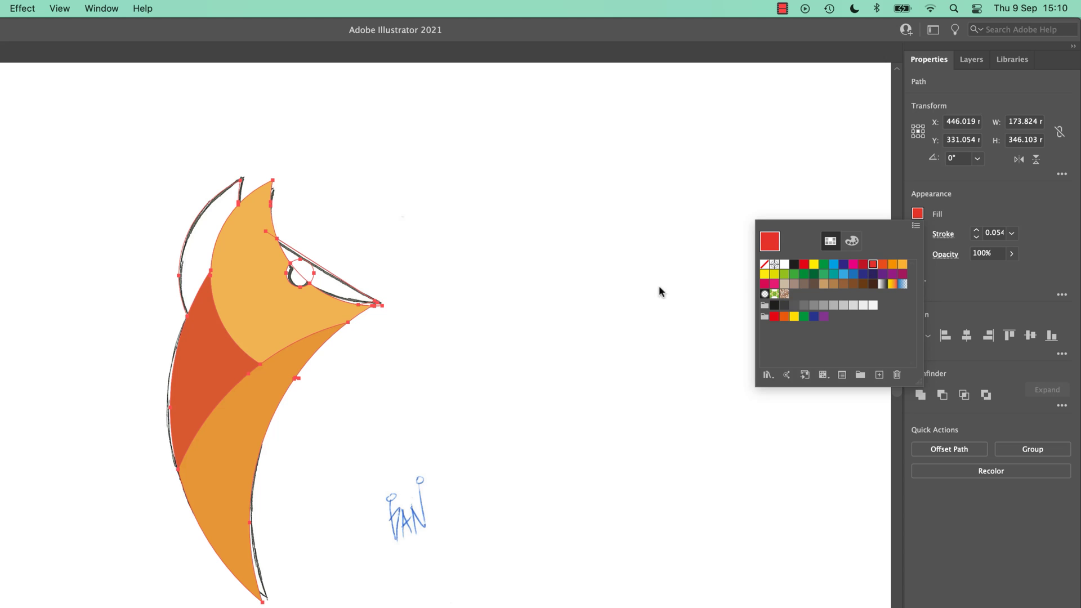
click(200, 256)
- Merge the beak region and its tip sliver into one blue shape, then deselect
click(918, 214)
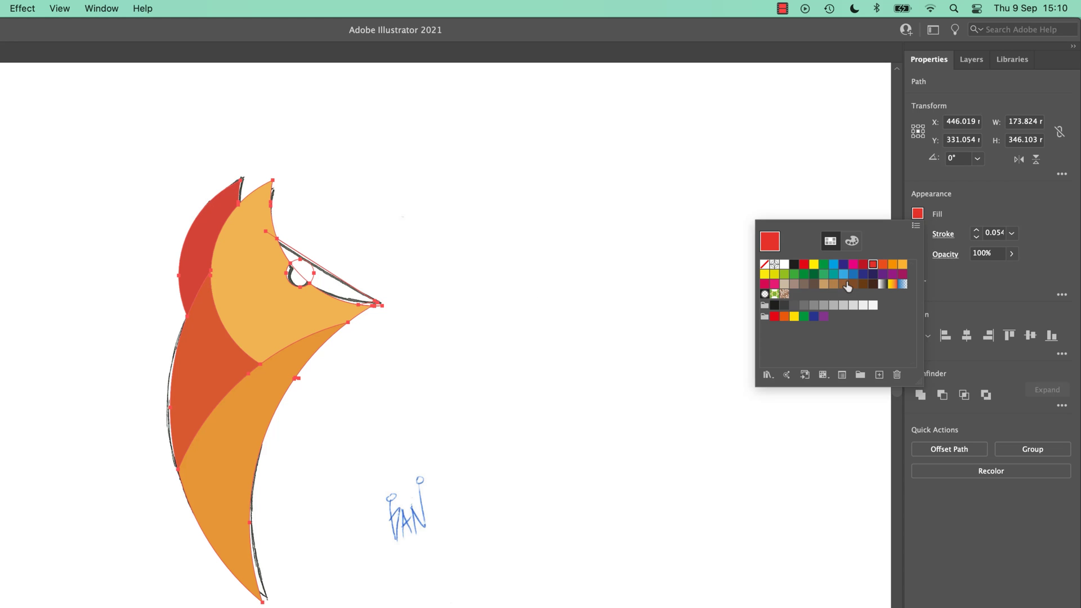
click(833, 265)
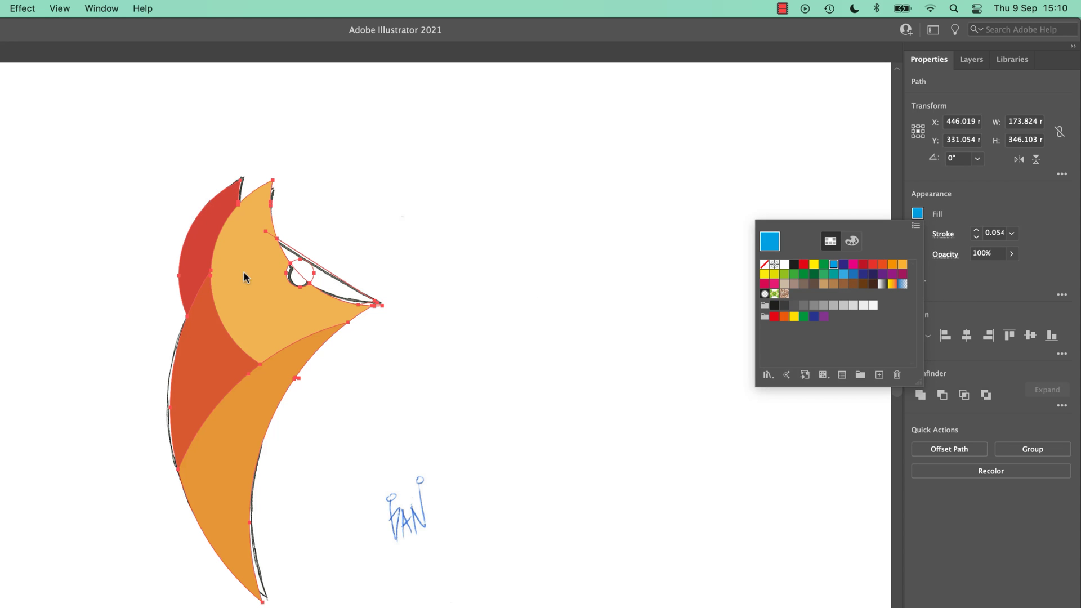
click(300, 277)
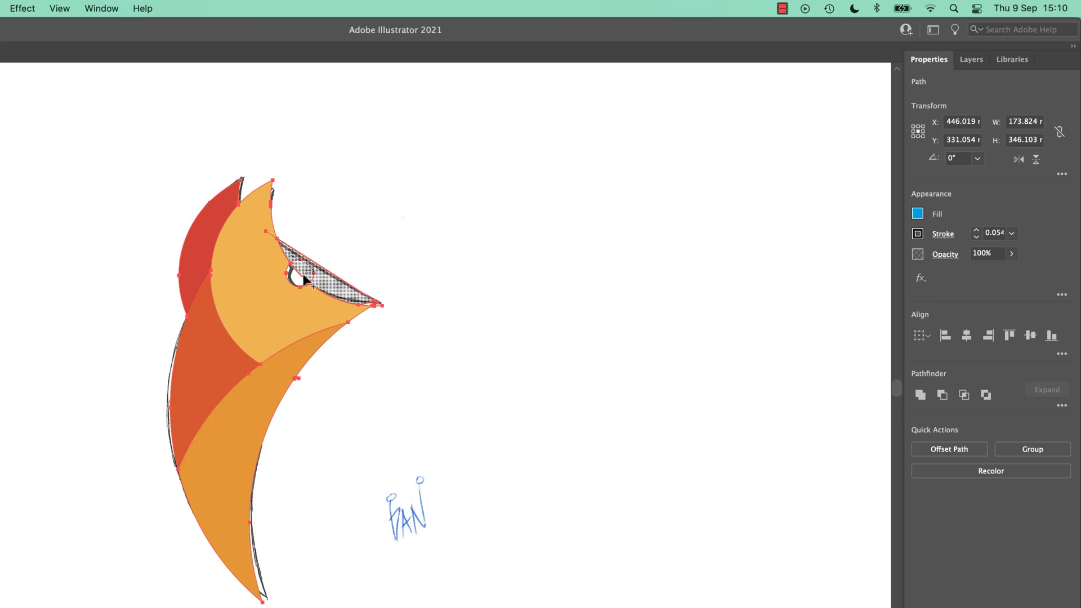
click(304, 276)
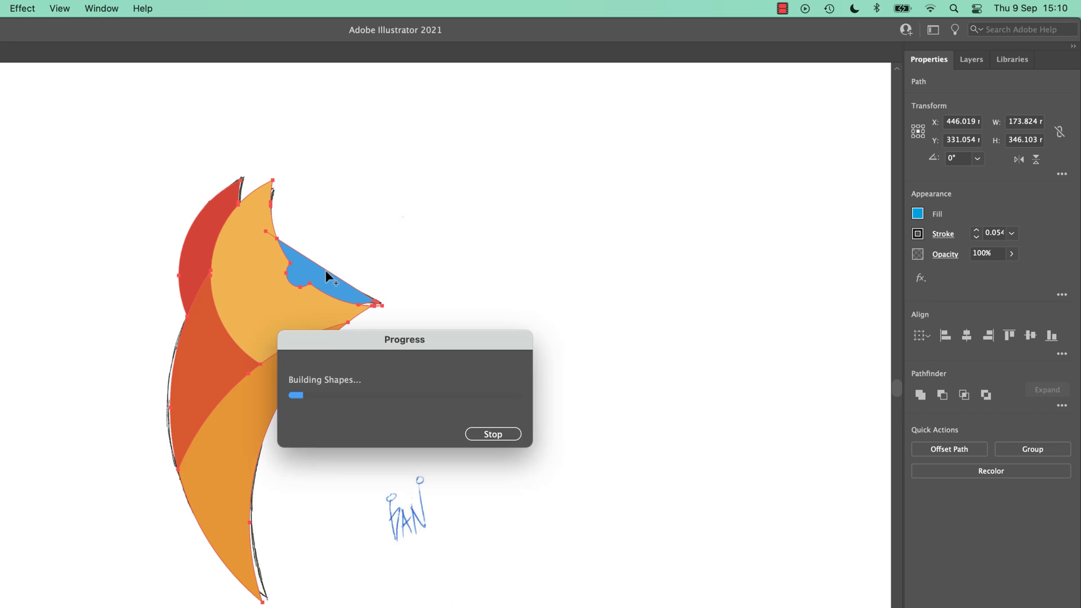
click(373, 309)
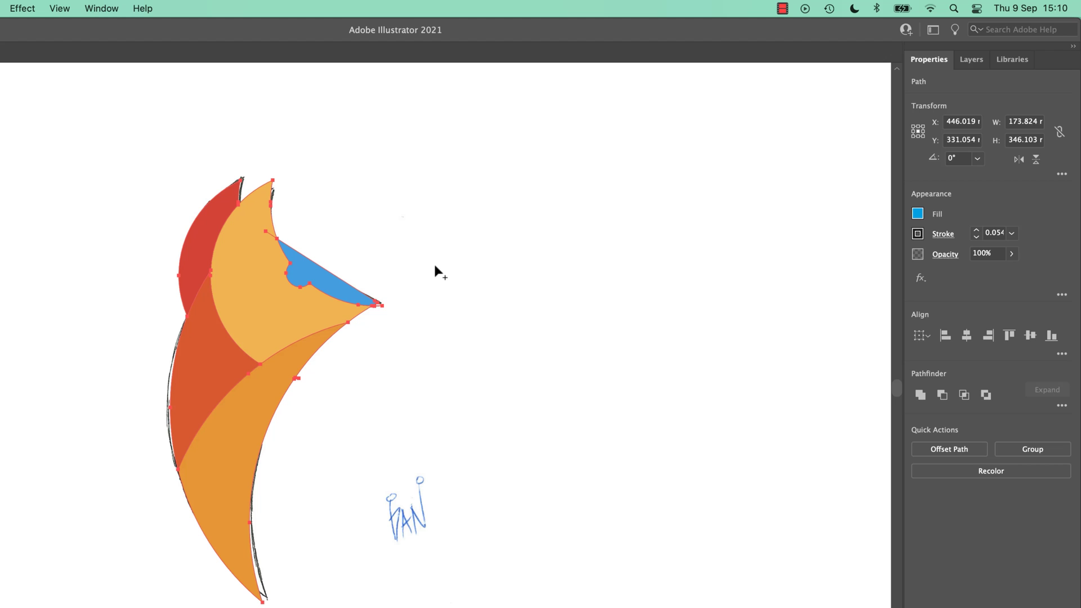
key(v)
click(433, 270)
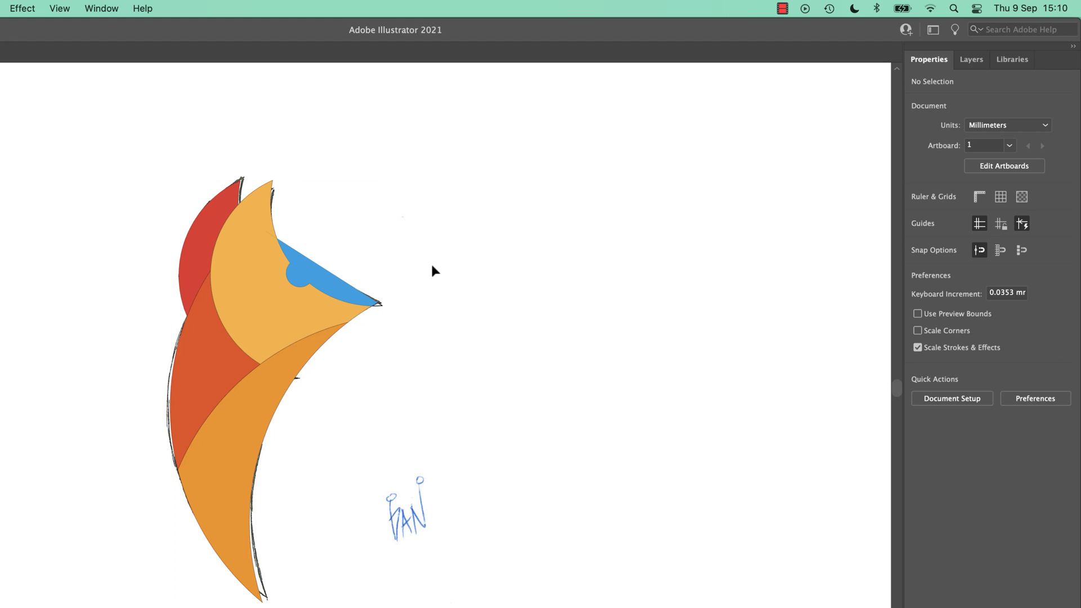
- Marquee-select all the coloured fox head paths, leaving the pencil sketch out
drag(478, 200, 136, 421)
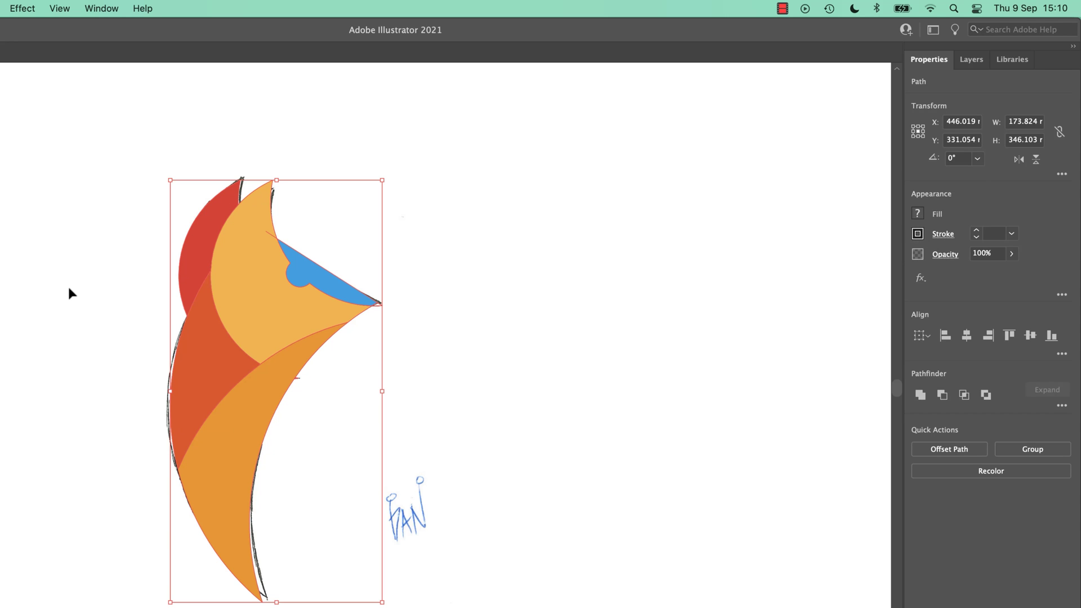
click(37, 263)
click(281, 362)
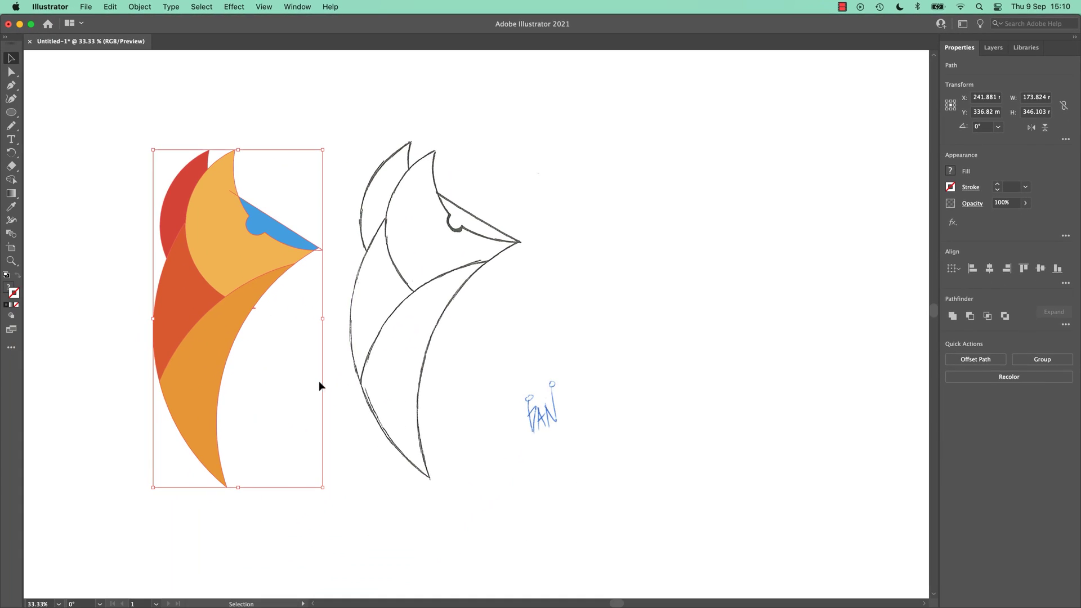
click(337, 410)
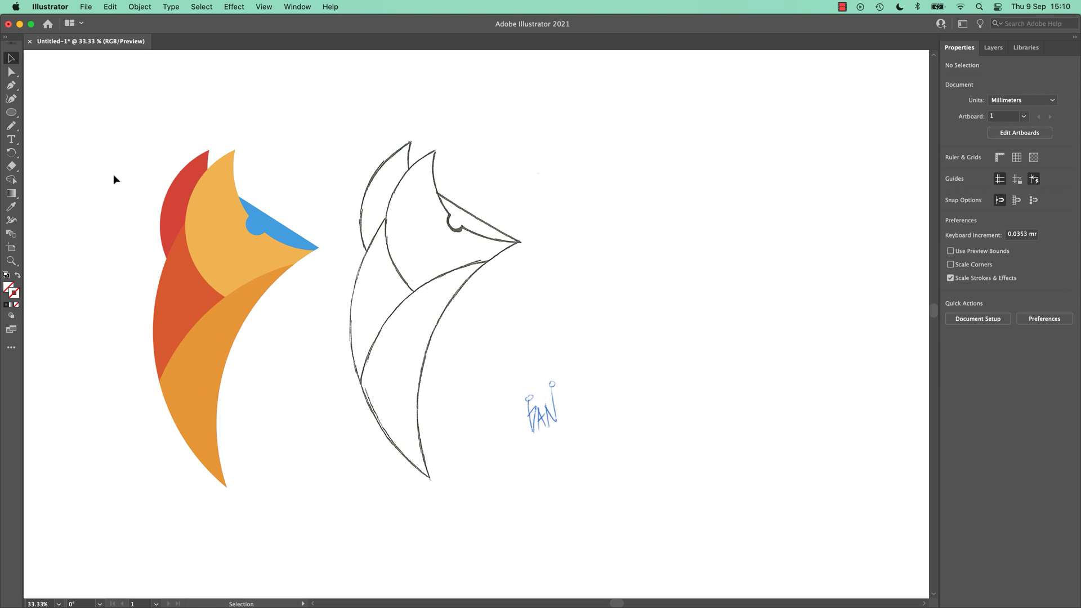
drag(114, 172, 297, 396)
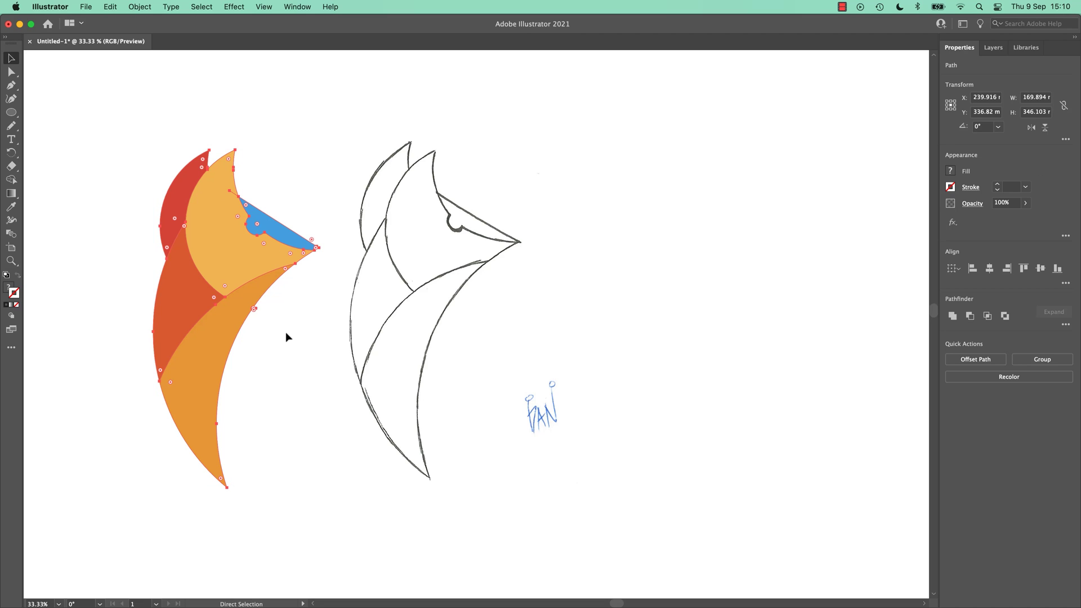
- Paste the fox head into Figma as a frame beside Confirmation and scale it to 231×471
key(a)
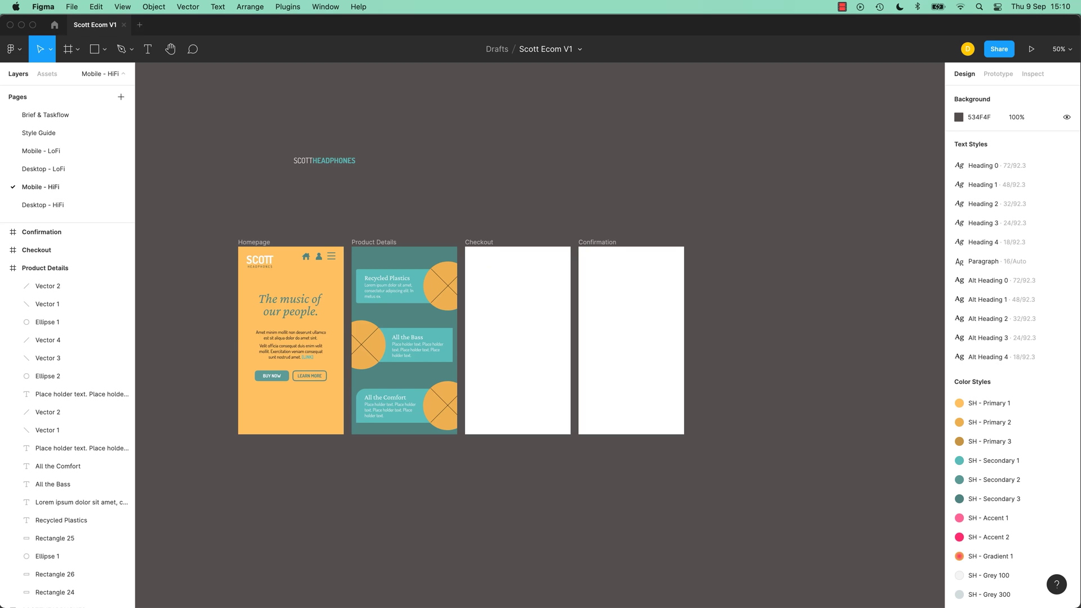
key(super+v)
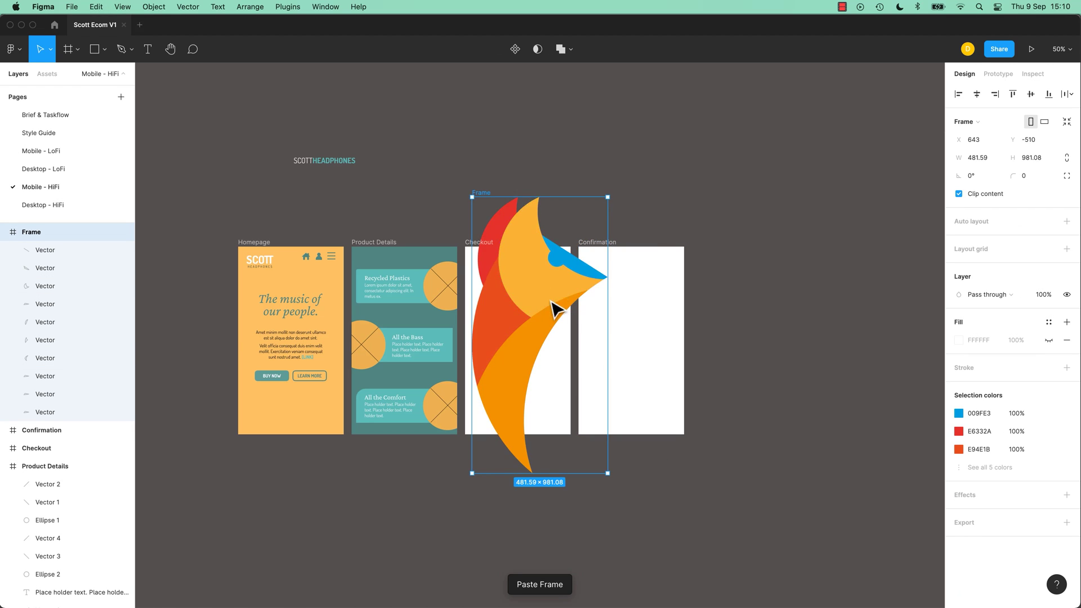
drag(555, 307, 653, 342)
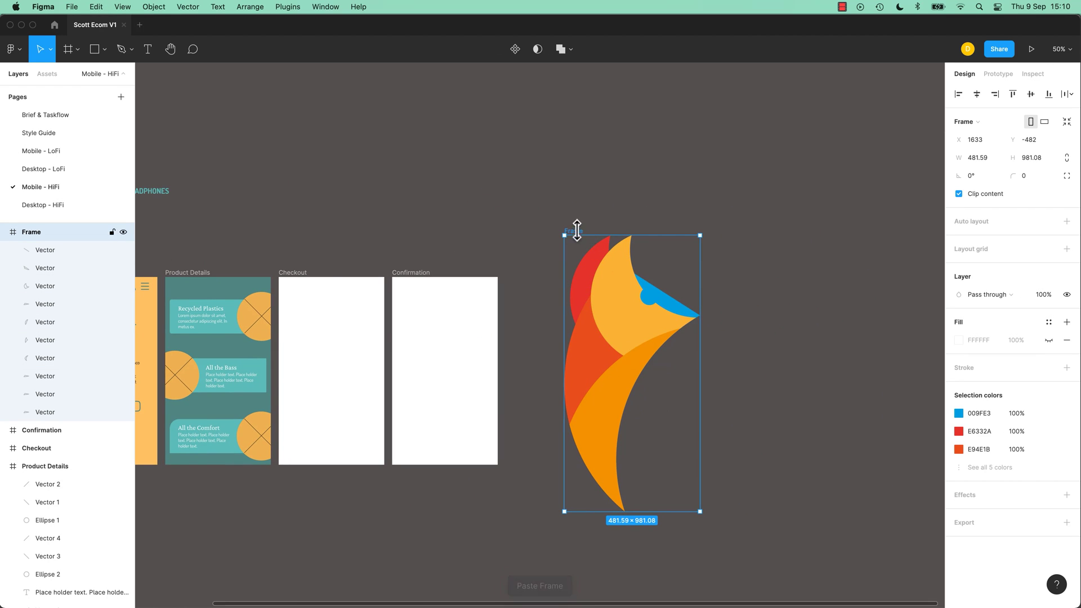
drag(699, 236, 629, 379)
drag(614, 423, 603, 345)
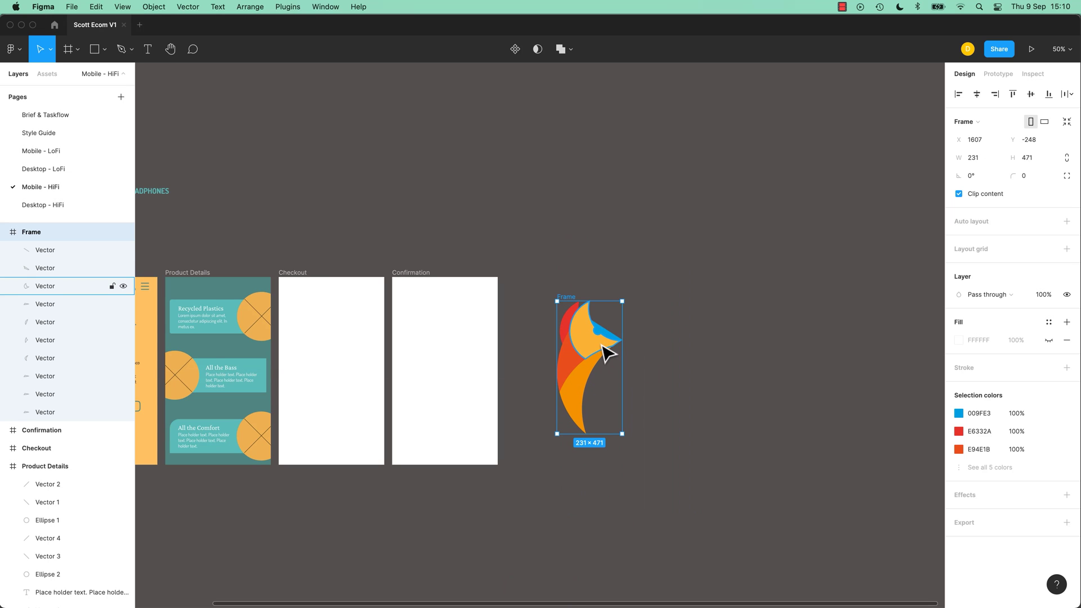
double_click(588, 347)
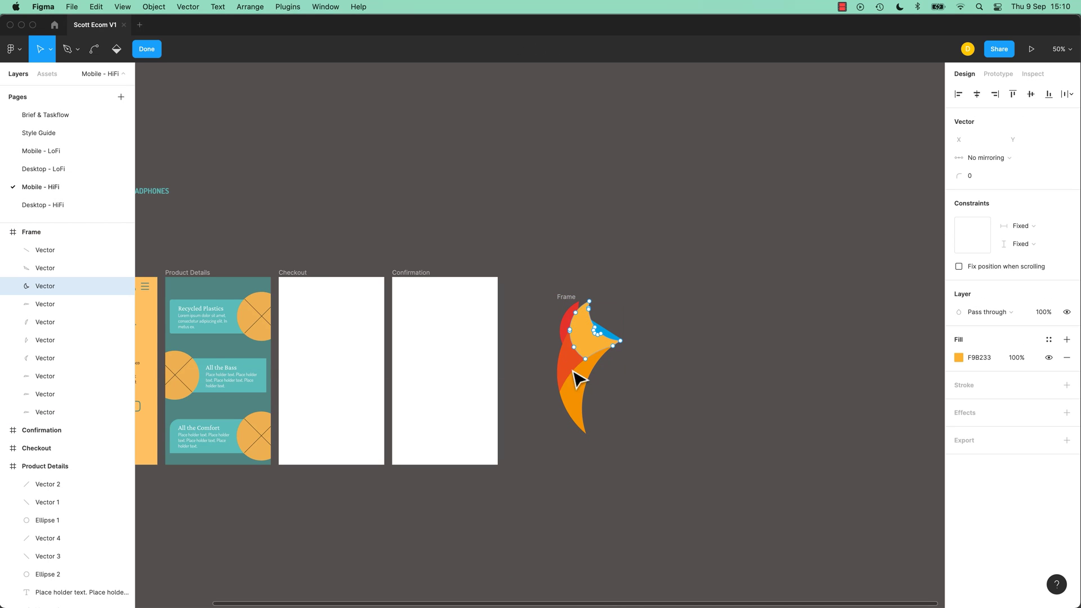
key(super)
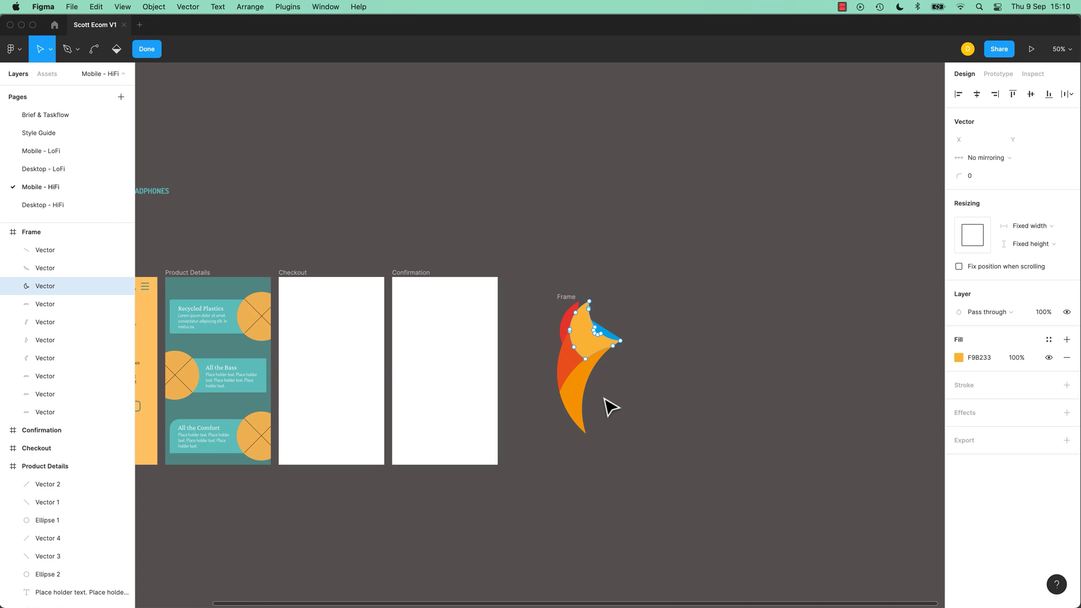
- Apply the SH - Secondary 1 colour style to the blue beak
click(606, 336)
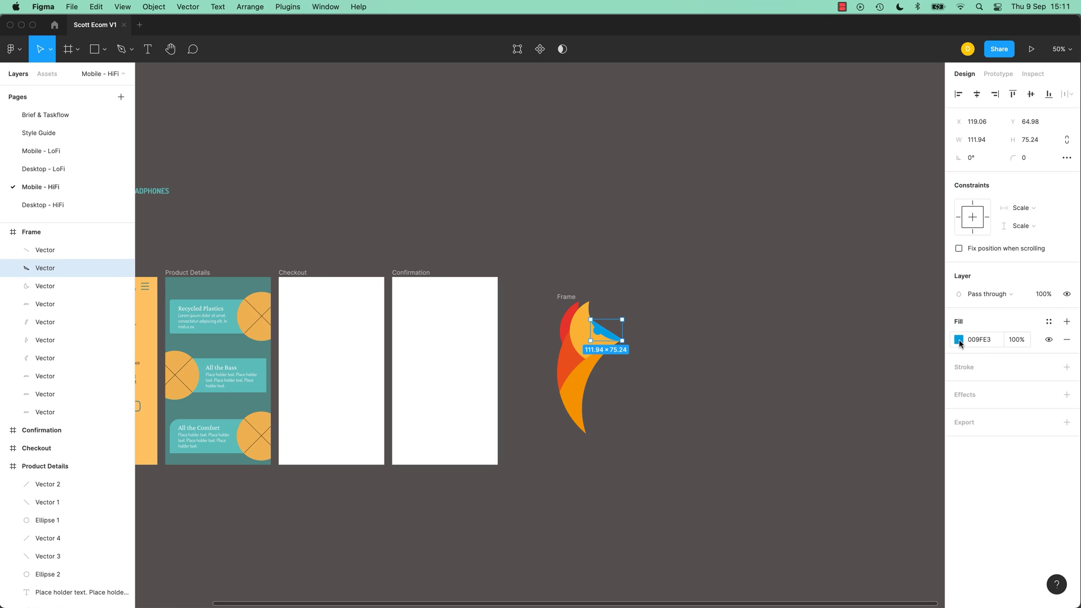
click(1048, 323)
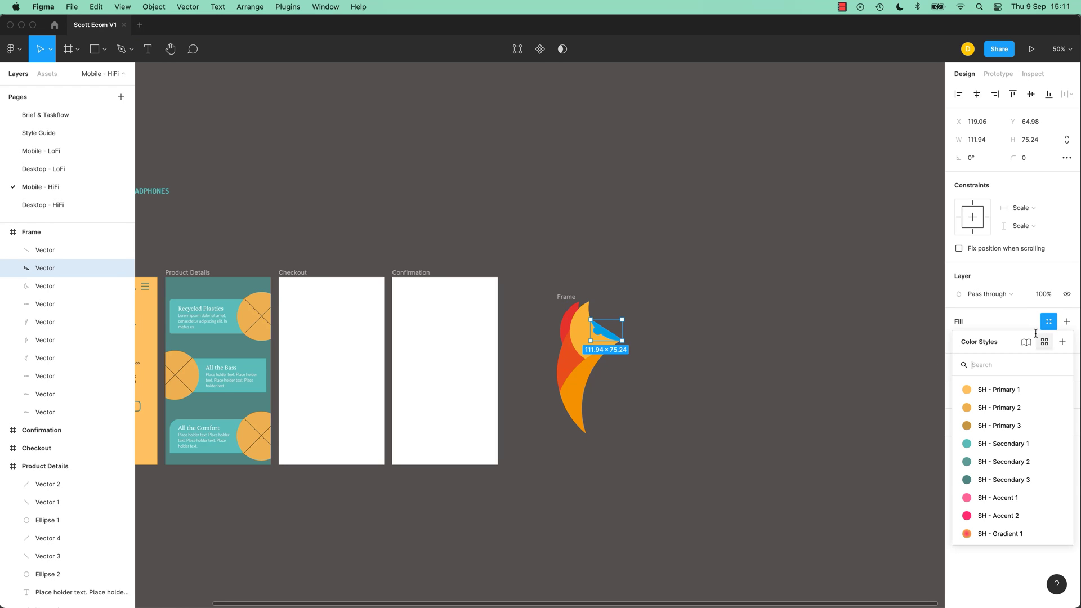
click(969, 445)
click(676, 448)
- Give the yellow head piece SH - Primary 1 and the orange piece SH - Primary 2
key(super+equal)
key(super+equal)
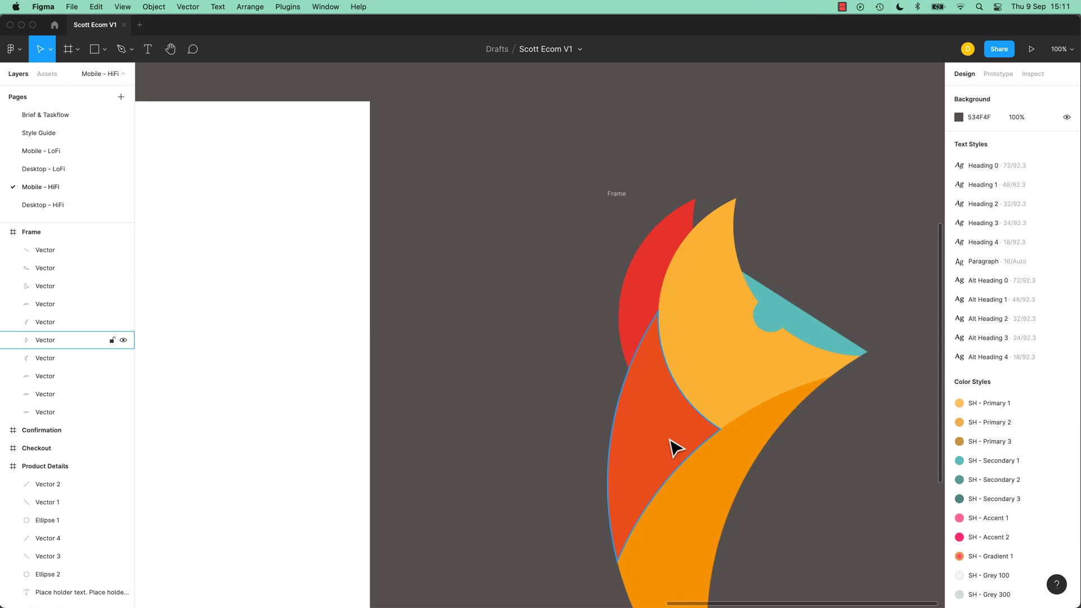
drag(671, 441, 404, 342)
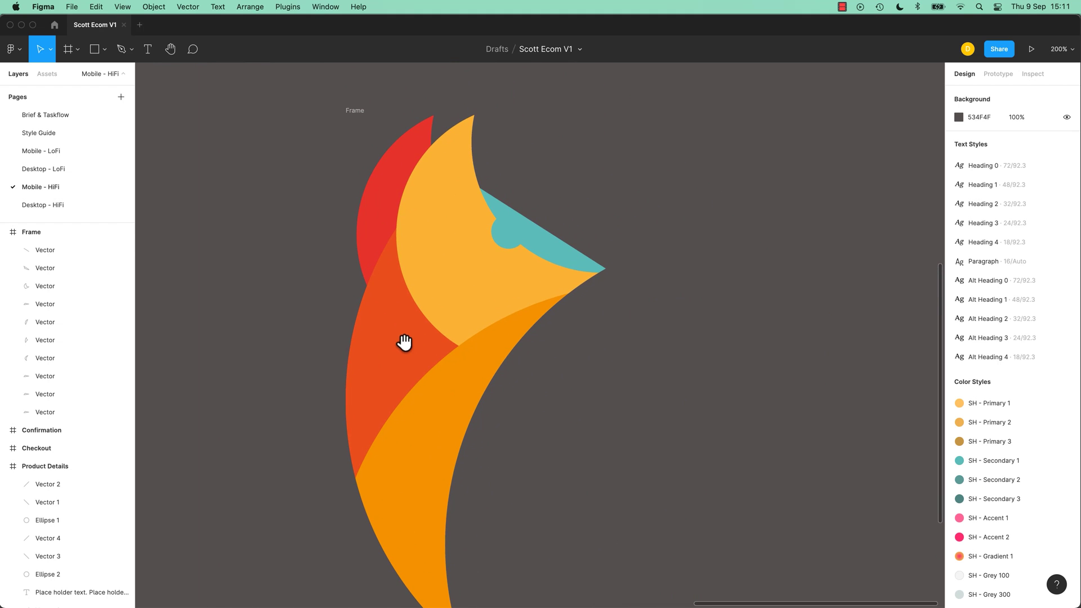
click(449, 266)
click(960, 340)
click(1048, 321)
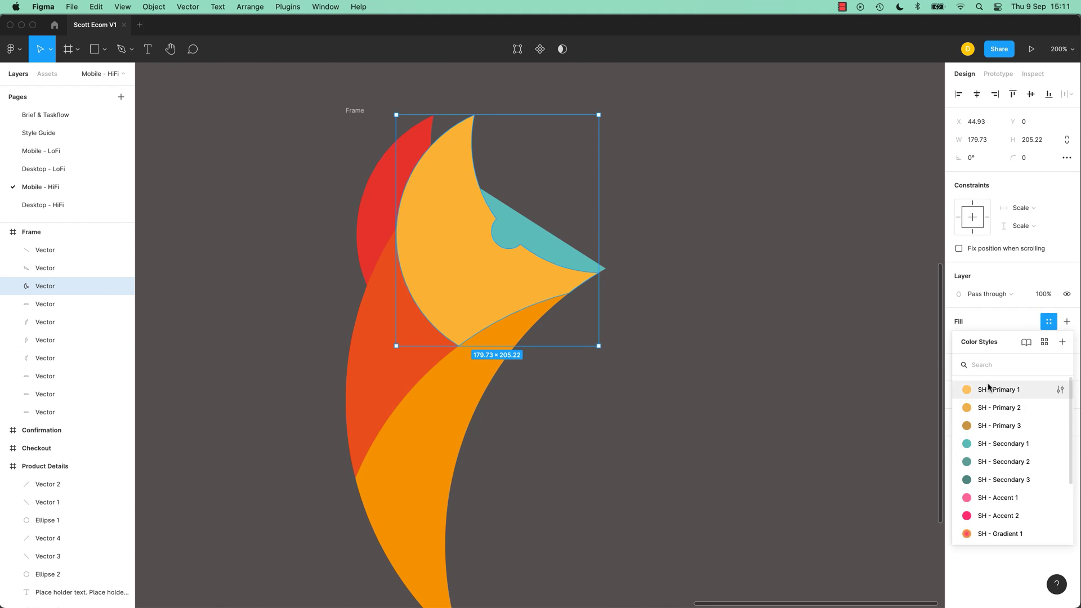
click(985, 390)
click(466, 386)
click(1049, 321)
click(986, 408)
- Apply SH - Primary 3 to the next two pieces up, including the red back ear
key(shift+Tab)
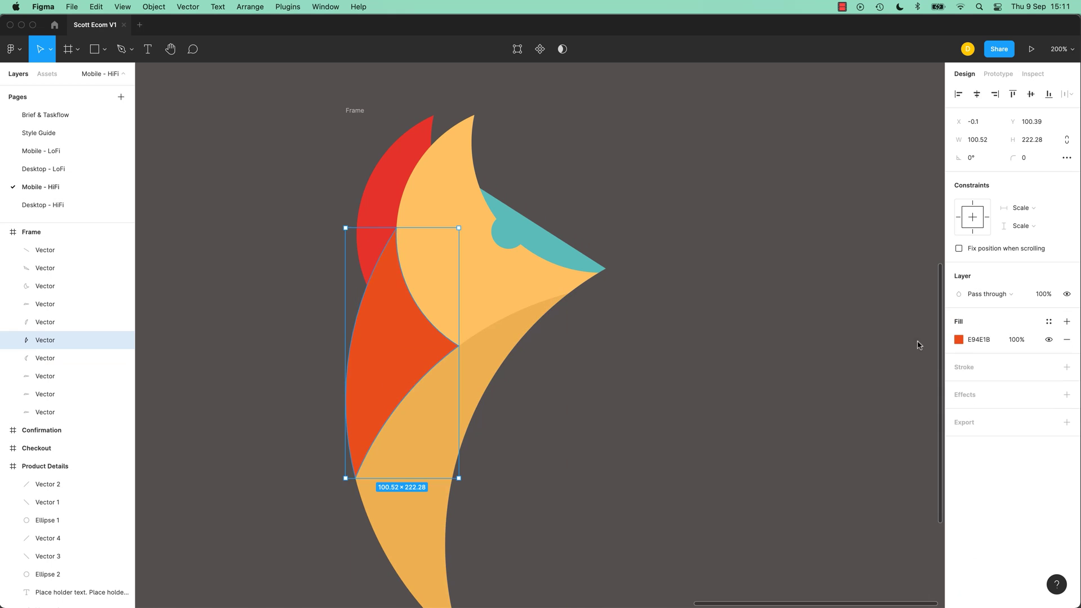
click(1049, 321)
click(987, 426)
key(shift+Tab)
click(1049, 322)
click(986, 431)
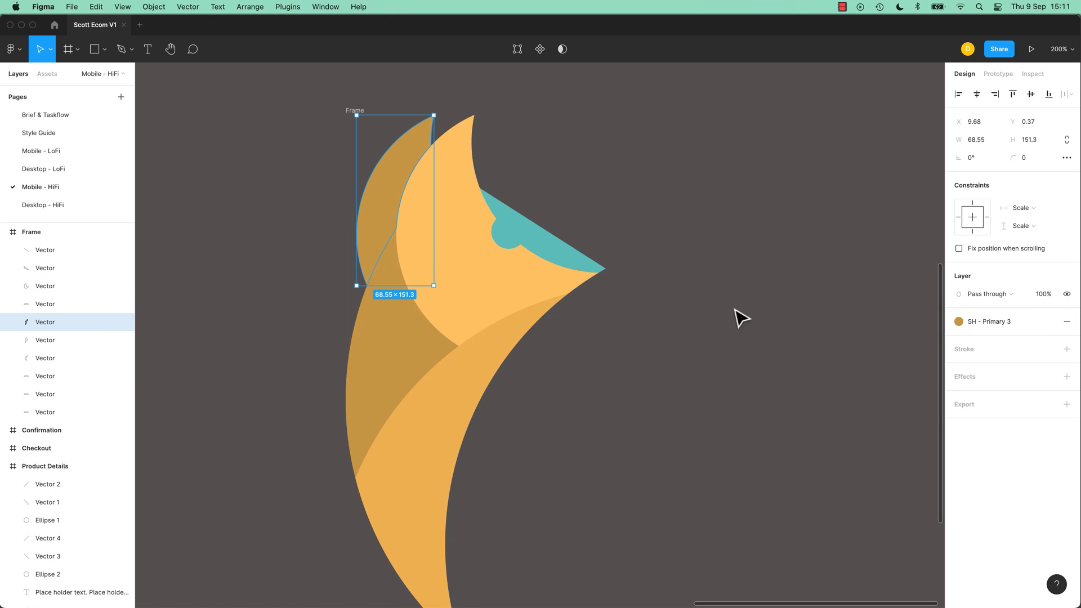
- Detach the back ear's style, darken its fill to 997232, then select all fox pieces
click(1048, 322)
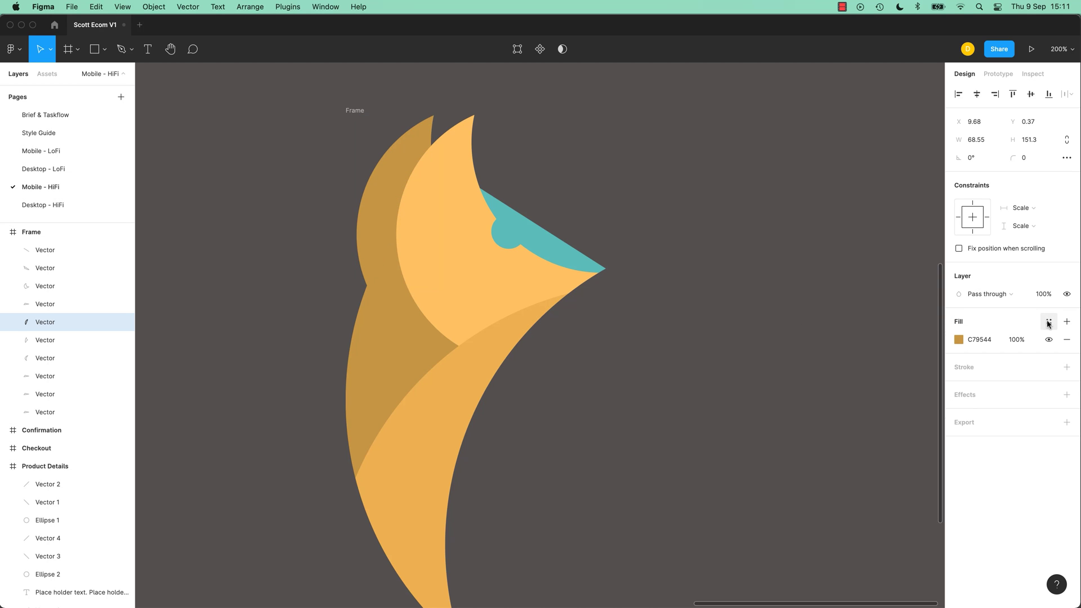
click(959, 340)
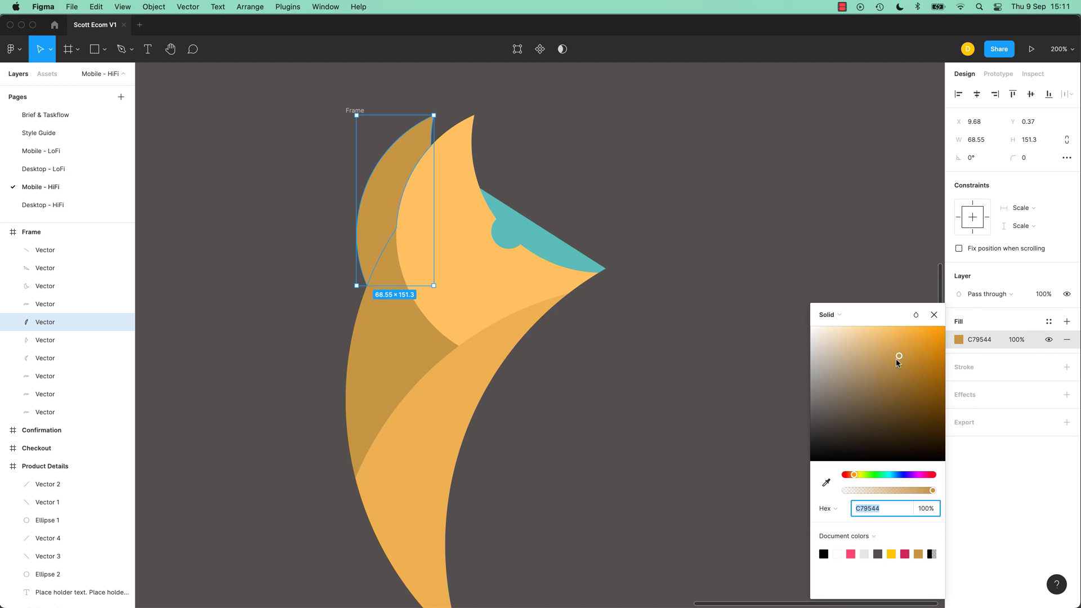
drag(900, 360, 901, 389)
click(771, 401)
drag(731, 234, 302, 439)
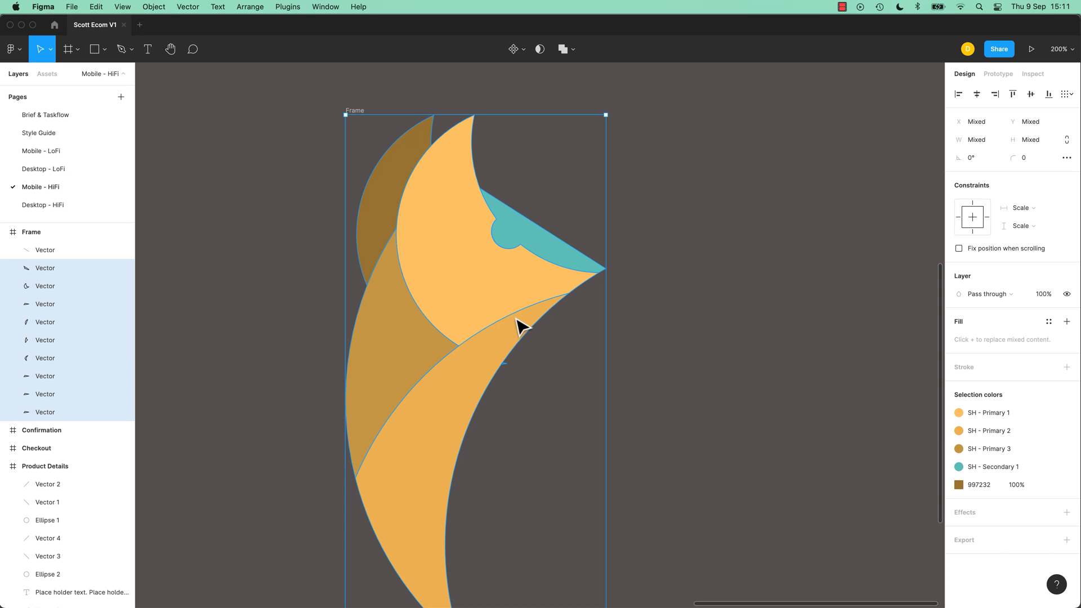
- Scale the fox head down to about 127×260, undoing its move into Confirmation
key(super+minus)
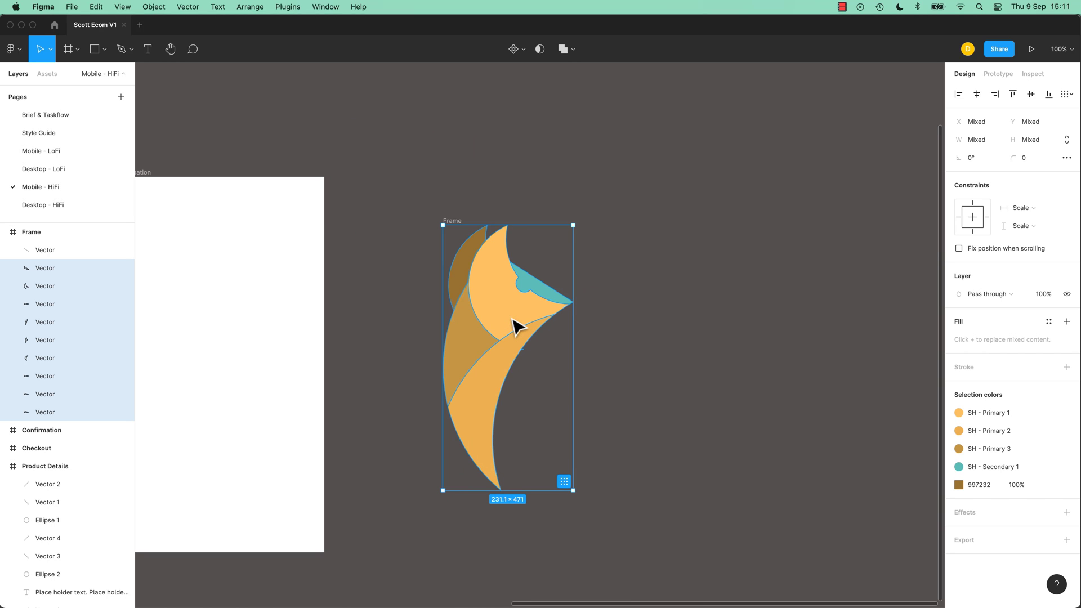
drag(574, 225, 514, 344)
drag(498, 397, 289, 295)
scroll(541, 355, left, 5)
scroll(540, 355, up, 2)
key(super+z)
key(Escape)
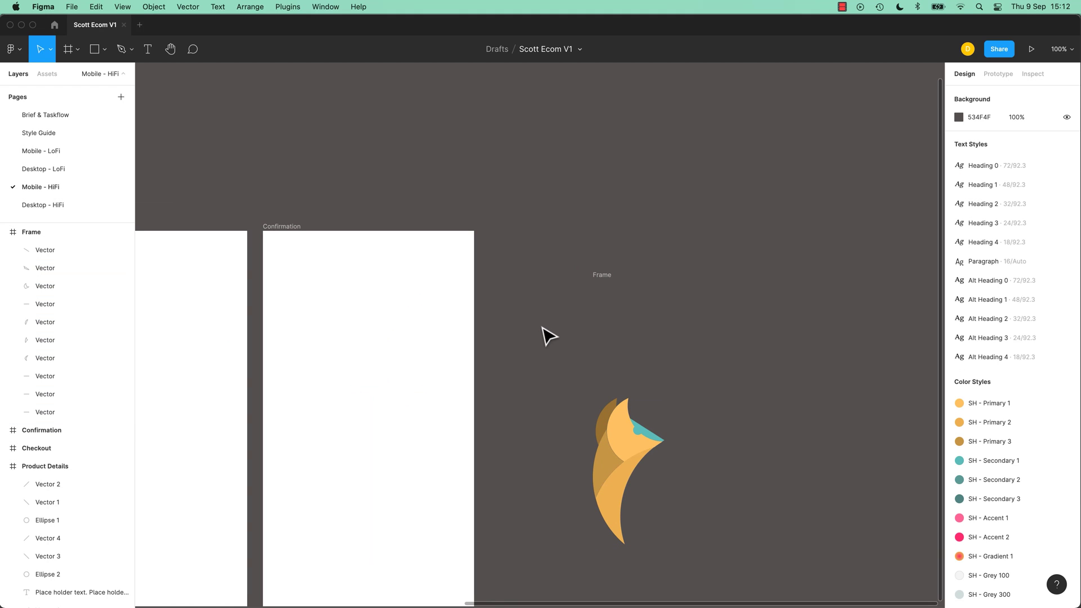